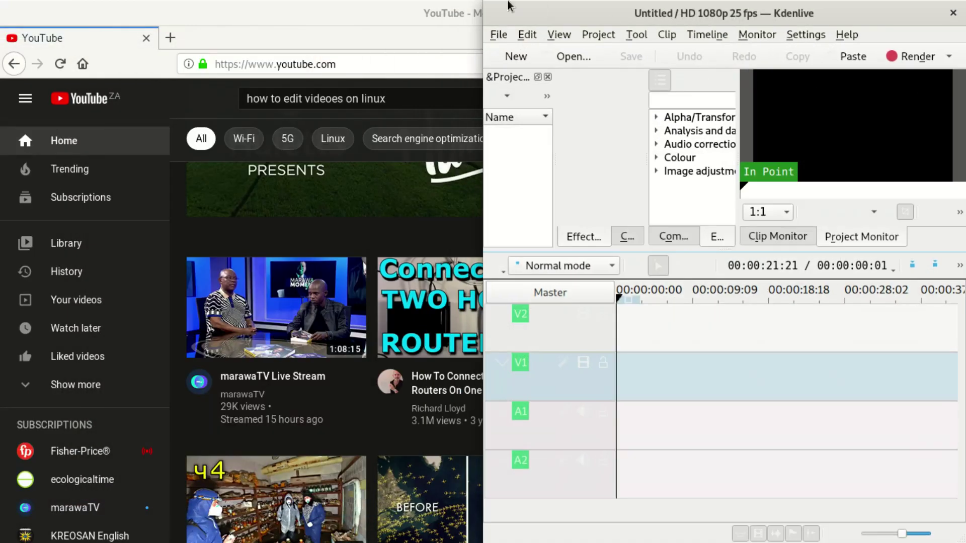
- Shrink the Kdenlive window and open the "to edit" folder inside Videos in the file manager
double_click(517, 9)
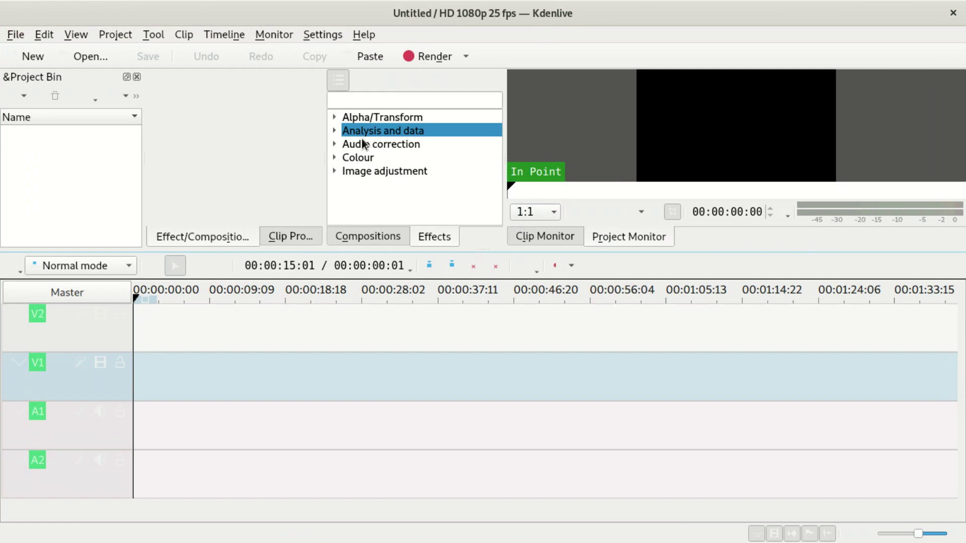
drag(494, 14, 470, 69)
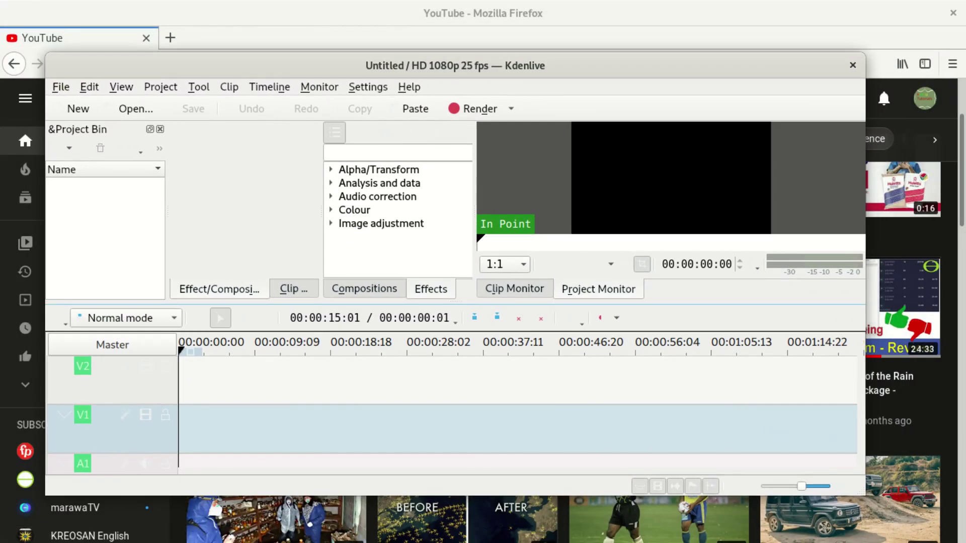
drag(956, 282, 704, 152)
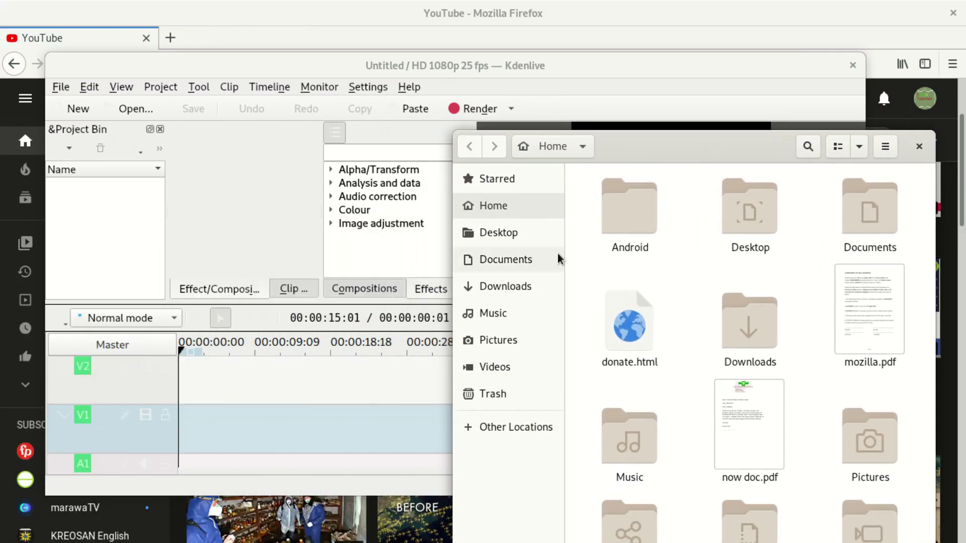
click(494, 374)
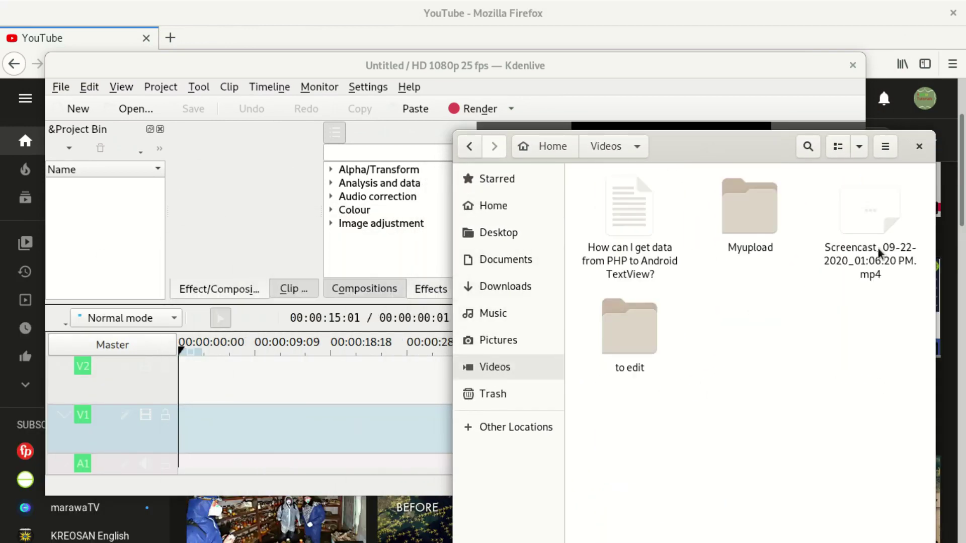
click(641, 330)
double_click(641, 331)
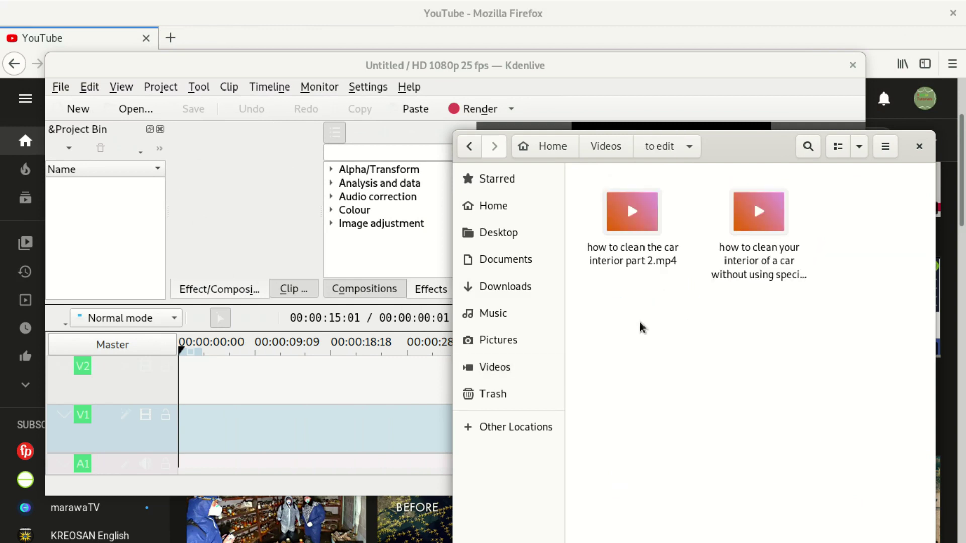
- Add the part 1 and part 2 car interior cleaning videos to Kdenlive's project bin, switching the project to 1280x720 29.97fps
drag(886, 250, 635, 274)
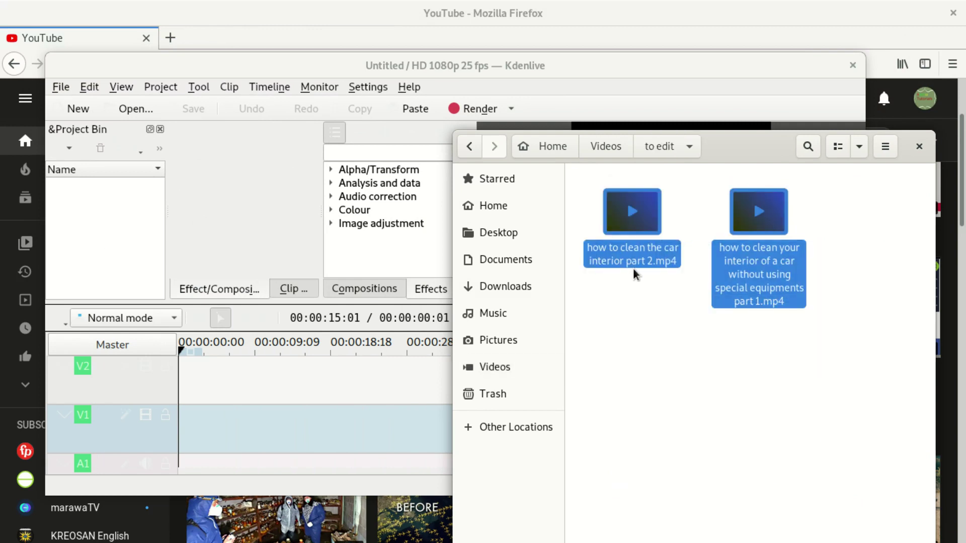
click(652, 327)
drag(750, 221, 108, 225)
click(564, 307)
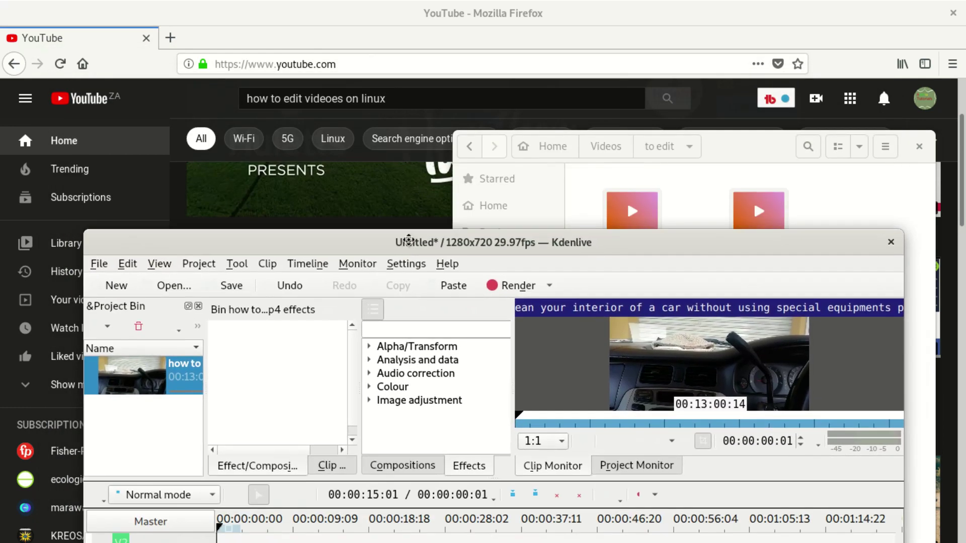
drag(652, 218, 170, 417)
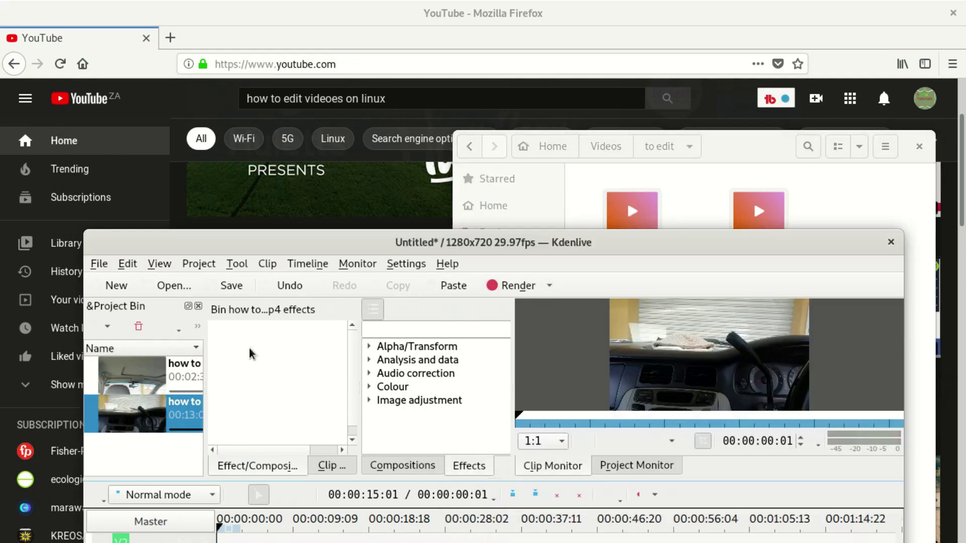
- Maximize the Kdenlive window and widen the project bin so the full clip names fit
drag(282, 245, 274, 18)
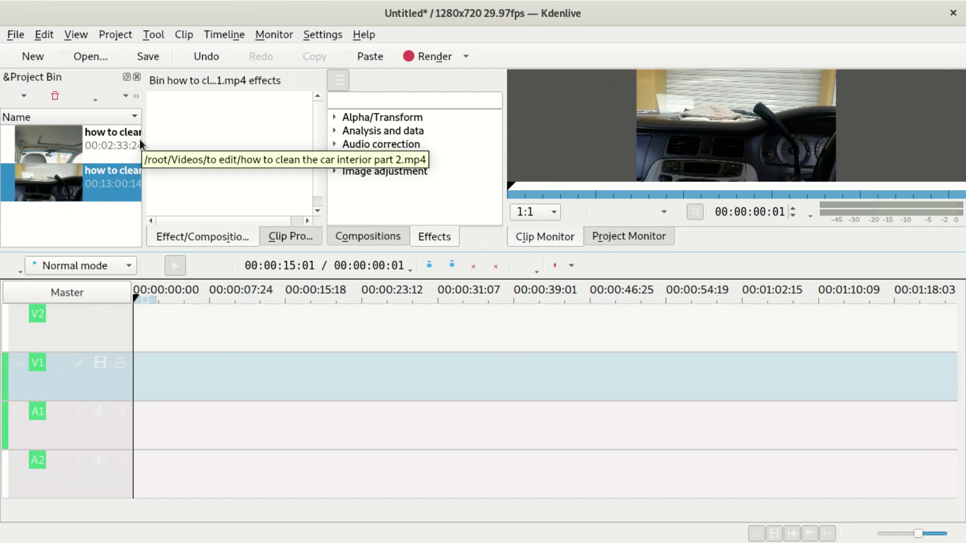
drag(145, 139, 710, 158)
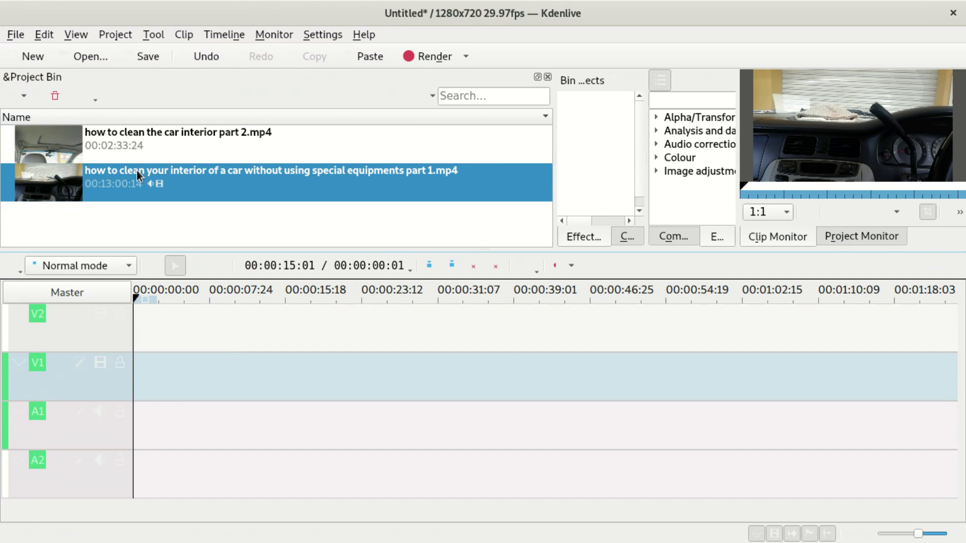
- Place the part 1 clip at the start of the timeline, with video on V1 and audio on A1
click(140, 296)
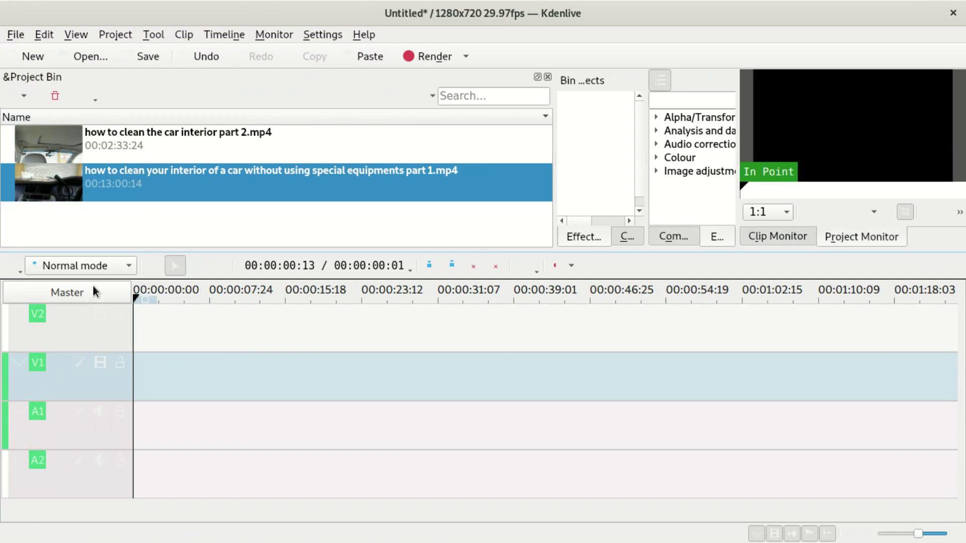
drag(78, 179, 160, 317)
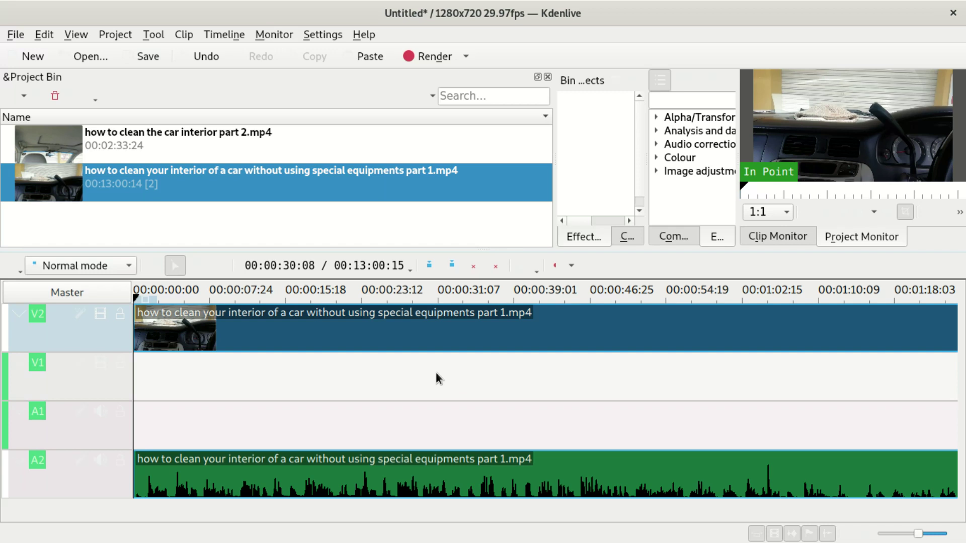
scroll(325, 386, right, 5)
scroll(326, 385, left, 5)
drag(294, 452, 294, 407)
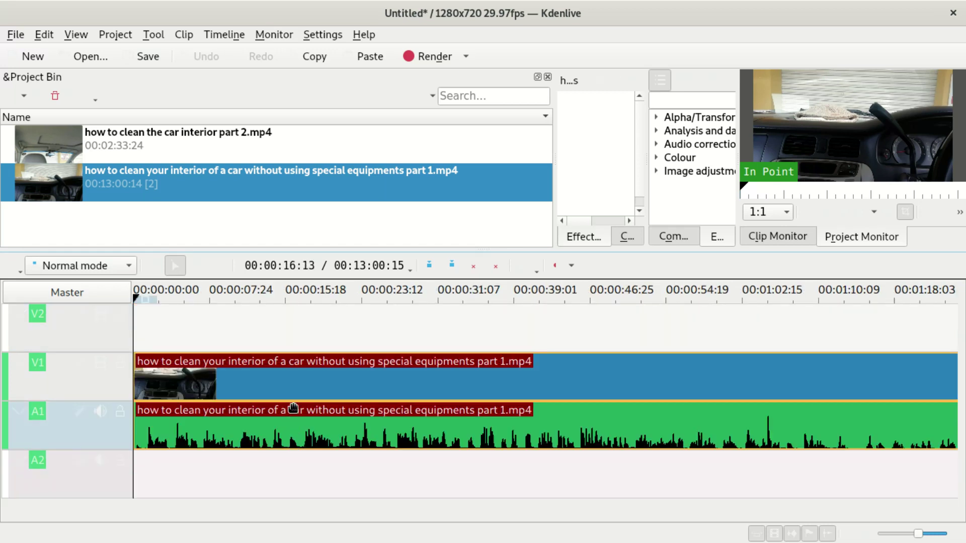
- Preview the part 1 clip from about 23 seconds and return the playhead to the timeline's start
click(362, 470)
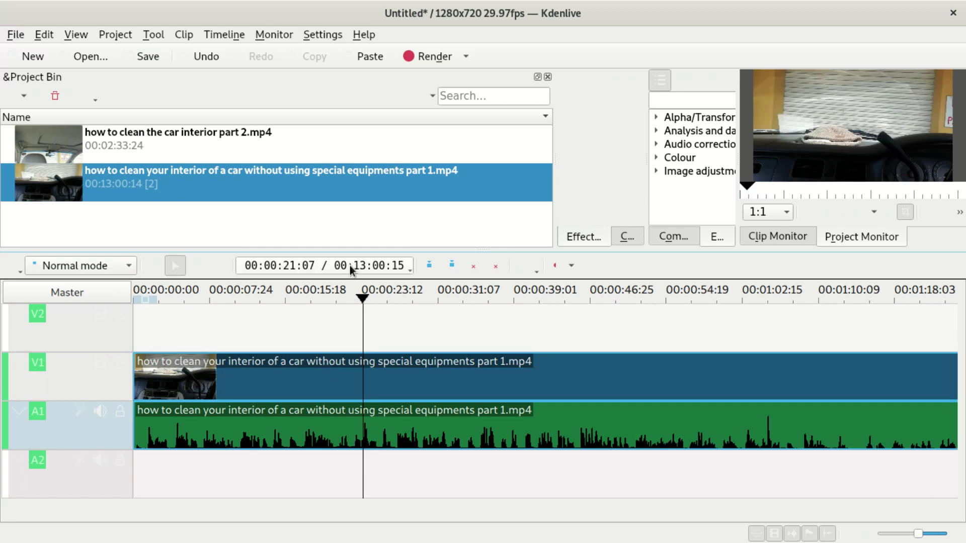
click(778, 143)
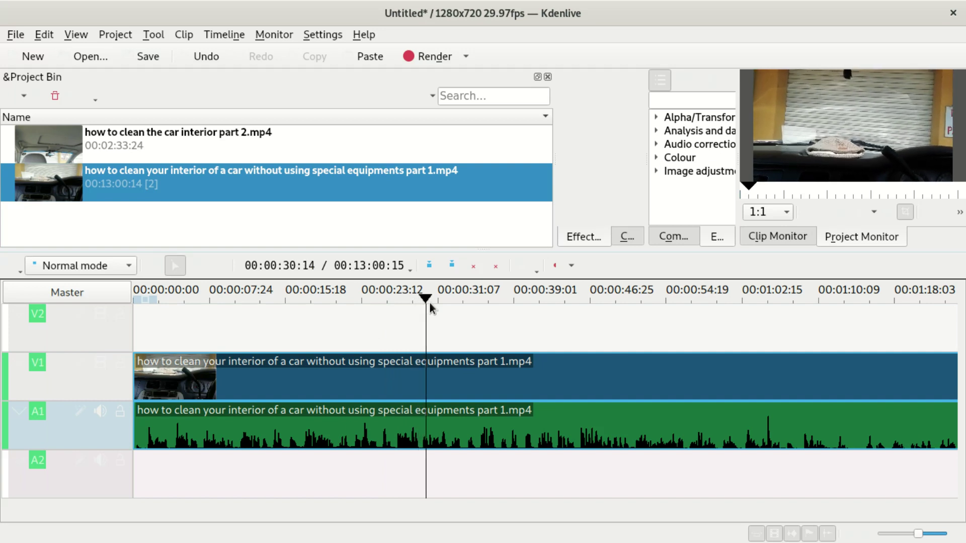
drag(424, 302, 100, 309)
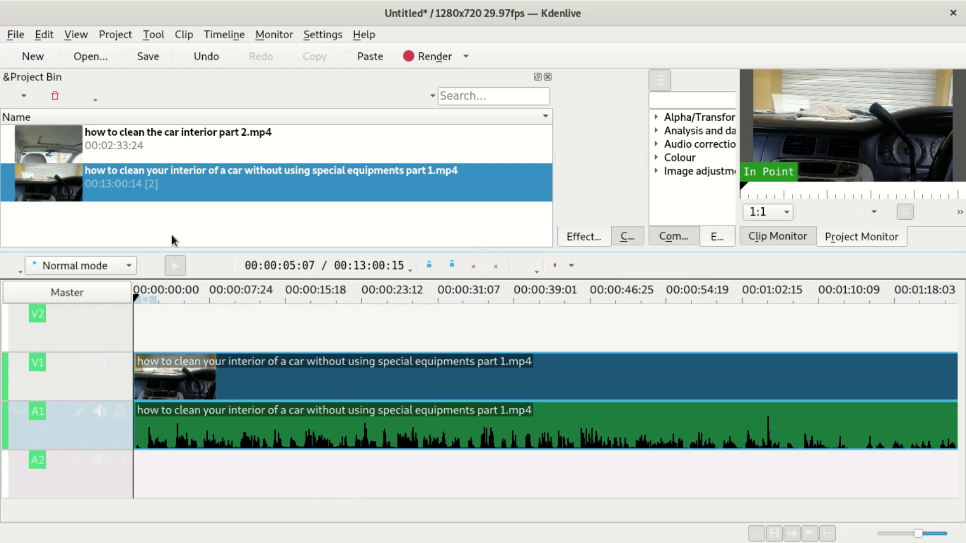
- Place the part 2 clip at the start of the timeline, with video on V2 and audio on A2
click(131, 144)
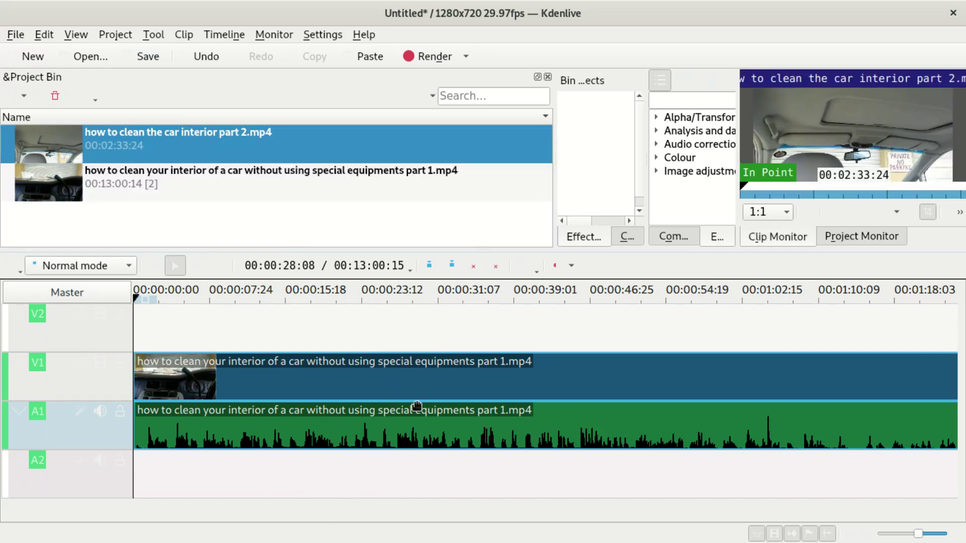
mouse_move(188, 161)
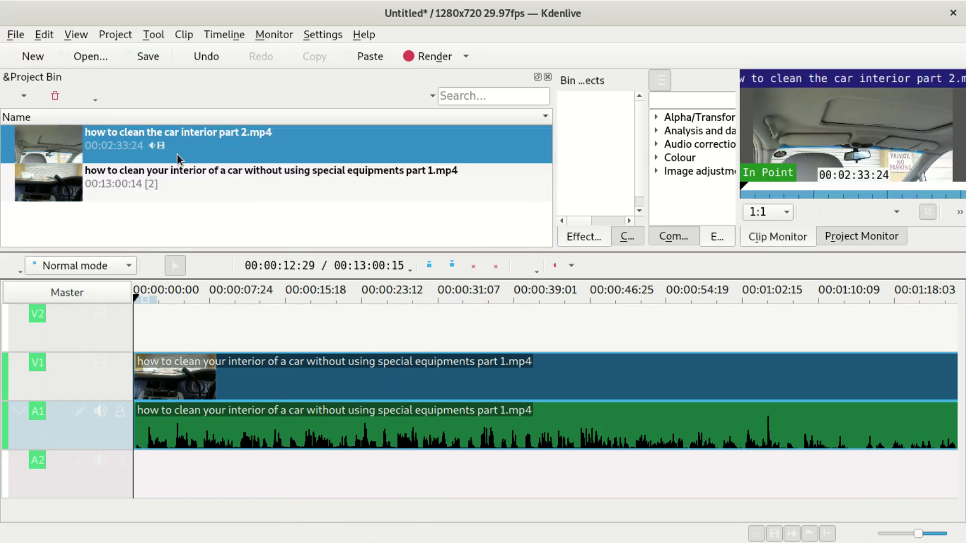
drag(167, 138, 136, 486)
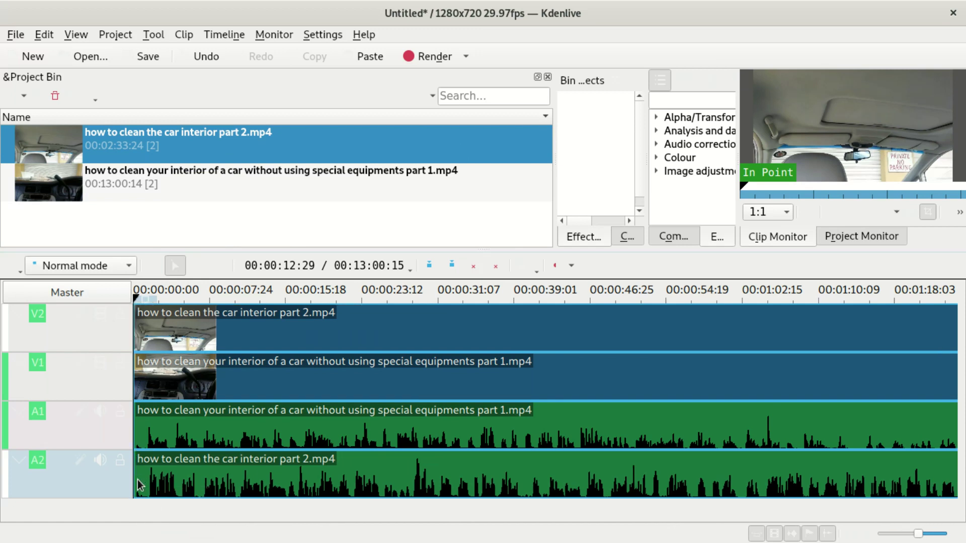
scroll(243, 382, down, 3)
scroll(243, 382, up, 3)
- Shift the part 2 clip on V2 and A2 to start at about 37 seconds and preview the timeline's beginning
click(232, 342)
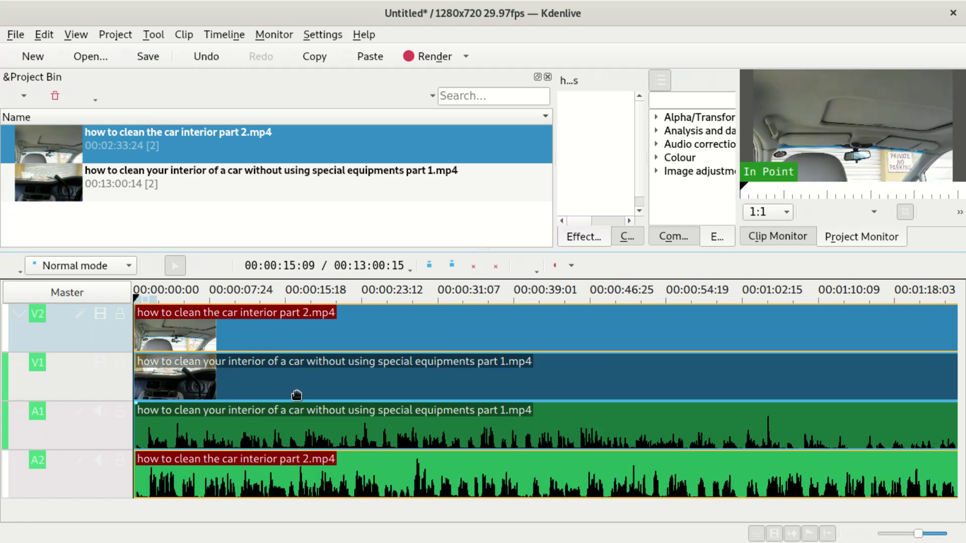
click(466, 476)
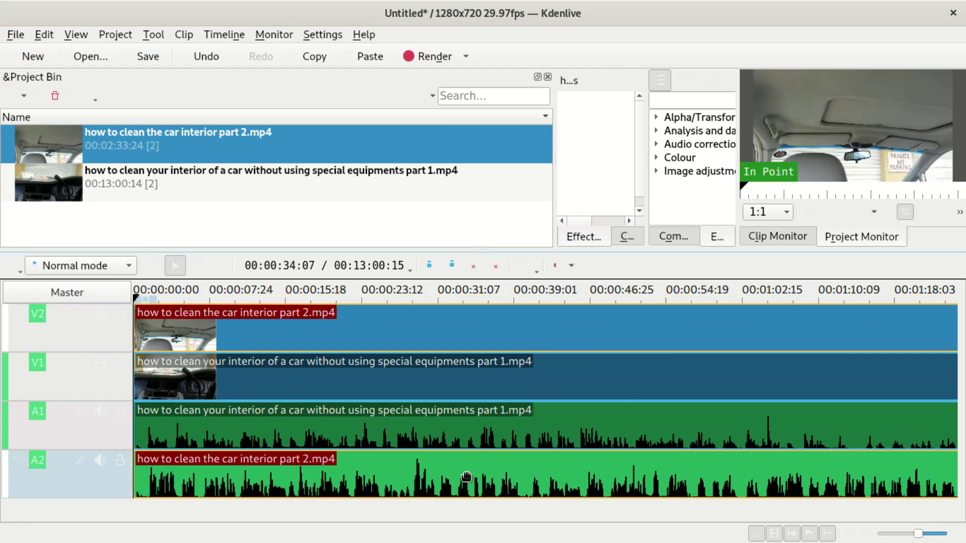
drag(447, 481, 810, 455)
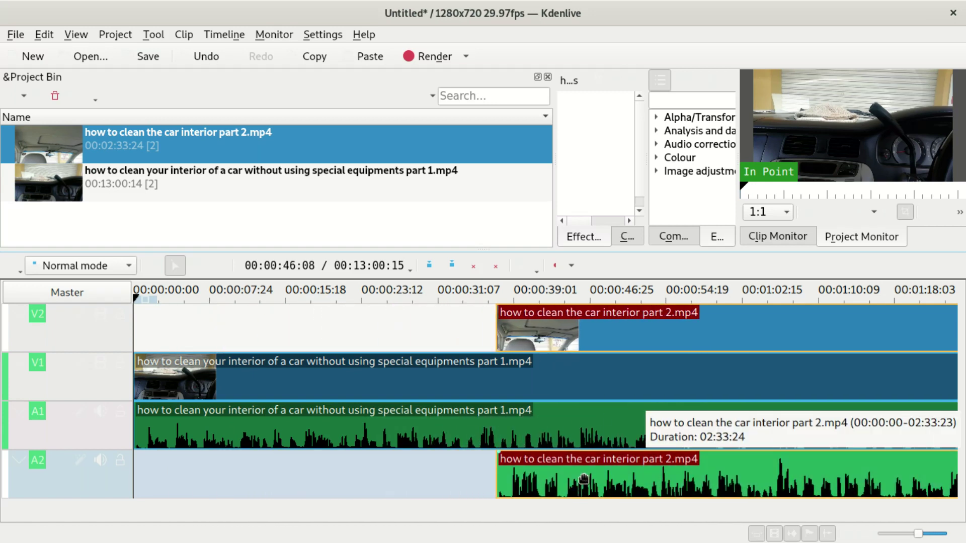
key(space)
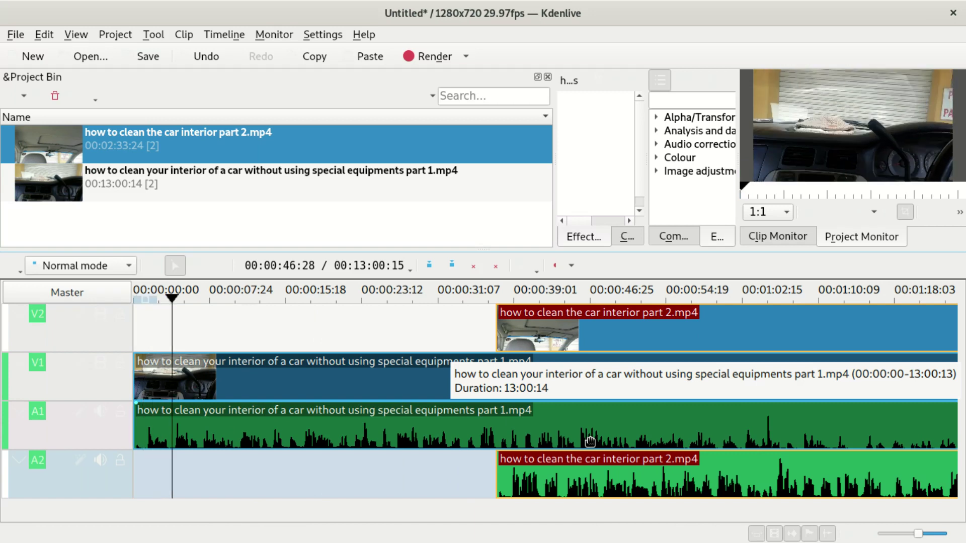
key(Home)
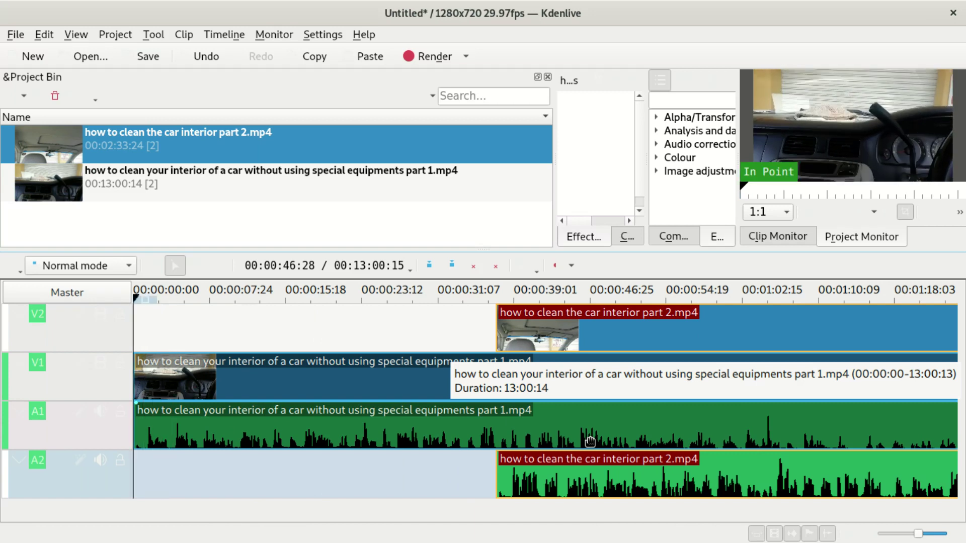
- Move the part 2 clip past the end of part 1 so that it starts at about 00:13:12
drag(618, 476, 958, 476)
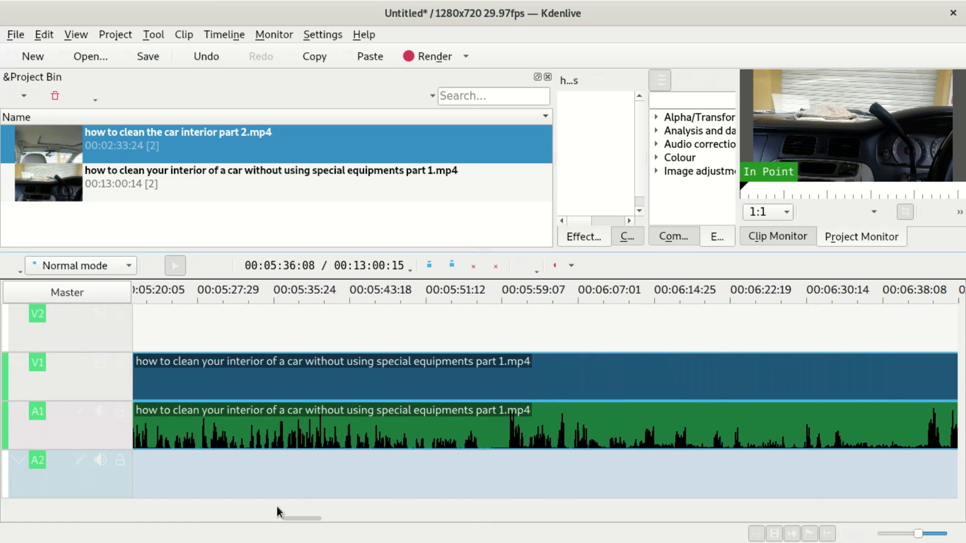
drag(288, 523, 365, 517)
drag(404, 478, 958, 477)
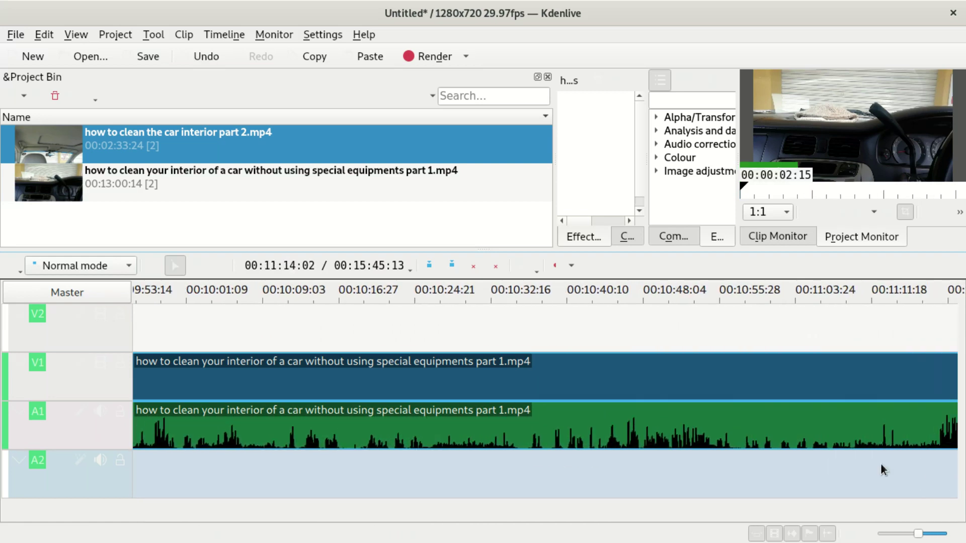
drag(393, 518, 451, 521)
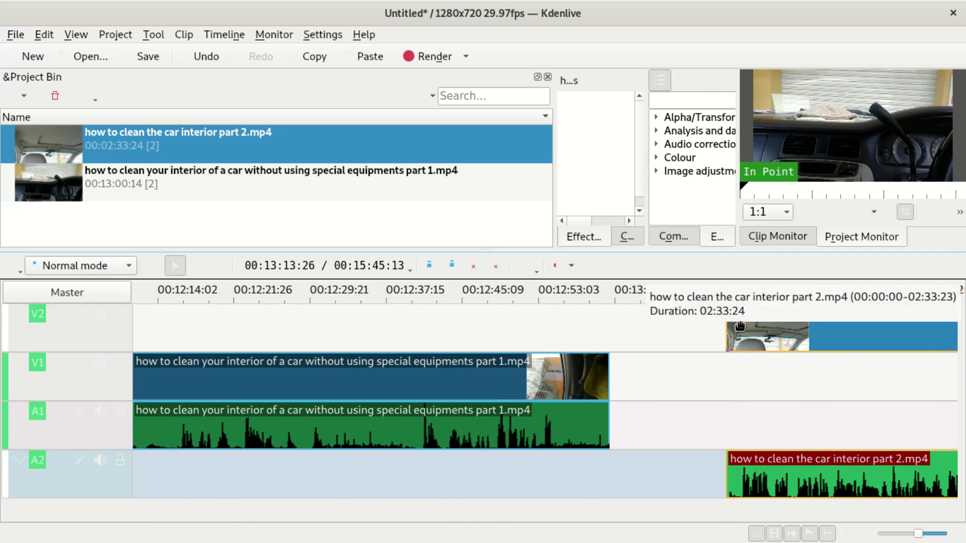
- Move the part 1 clip up to V2 and A2, and close the gap by sliding part 2 against its end
drag(527, 380, 527, 332)
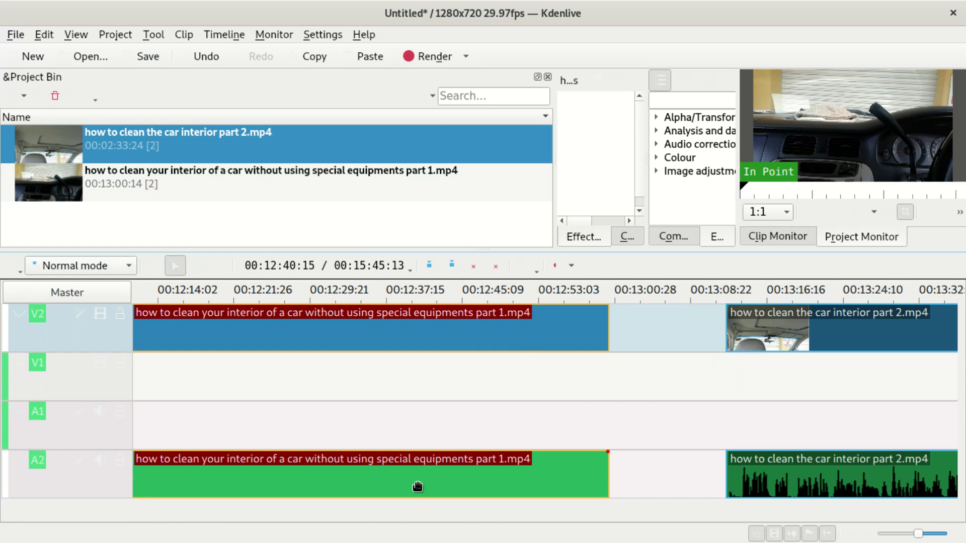
click(569, 388)
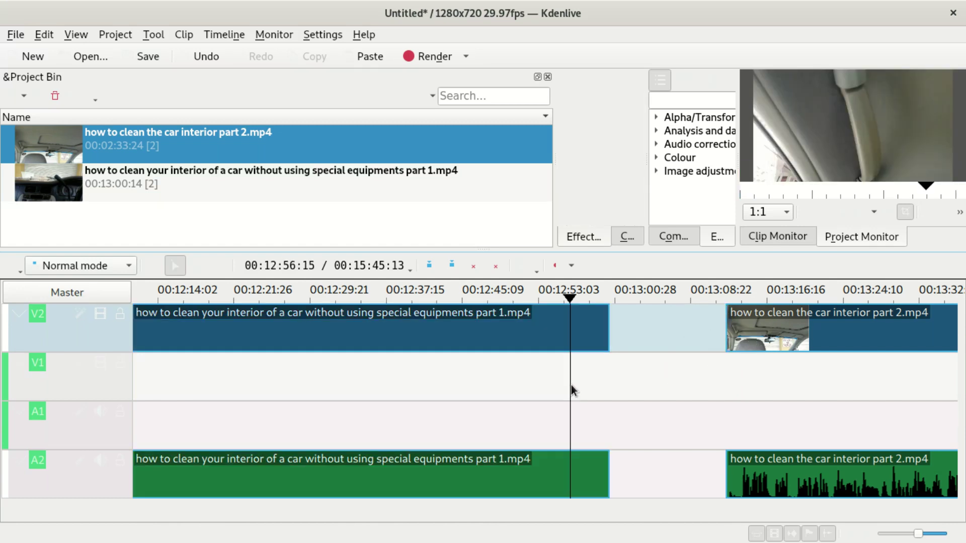
drag(473, 522, 473, 498)
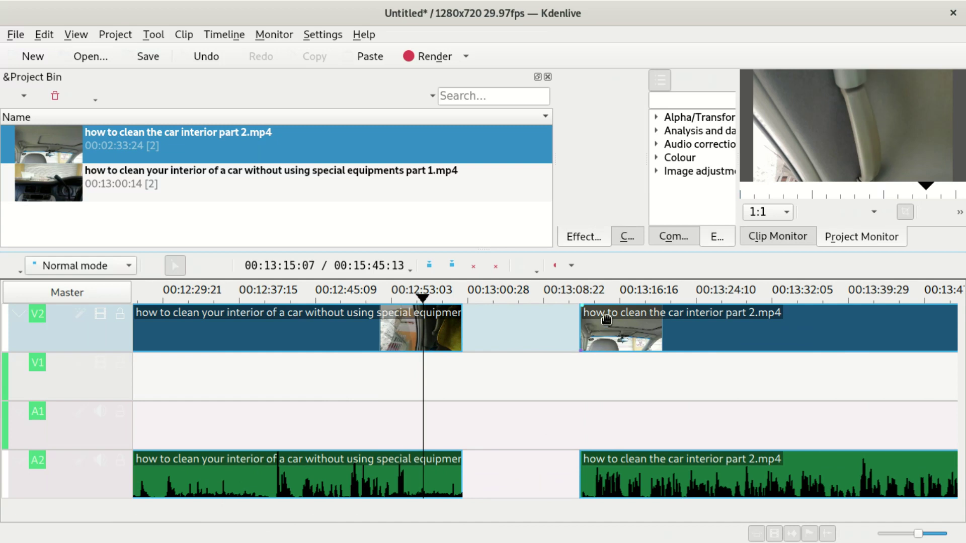
click(751, 336)
drag(703, 332, 637, 334)
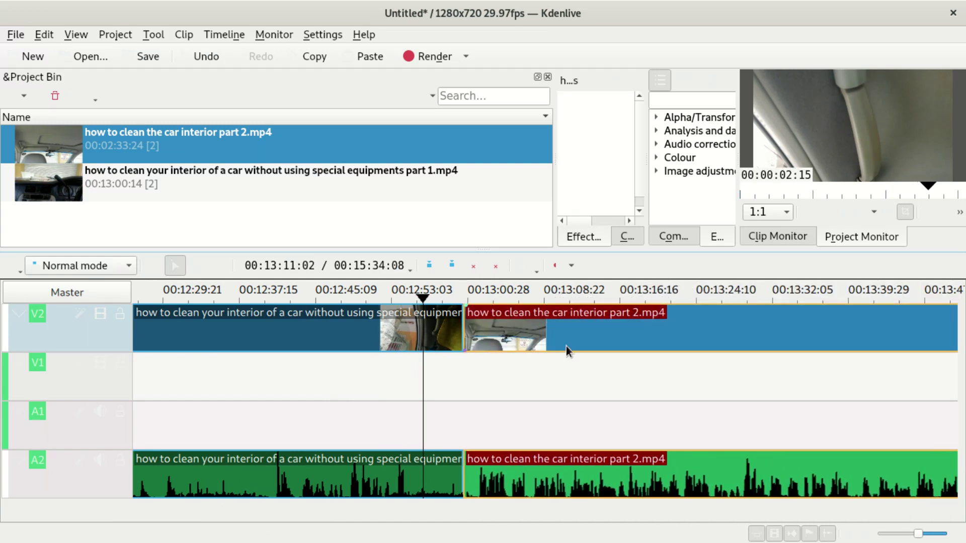
- Move both clips down to V1 and A1, about 2.5 seconds later, with part 2 directly after part 1
click(355, 494)
drag(355, 495, 378, 420)
drag(570, 459, 598, 414)
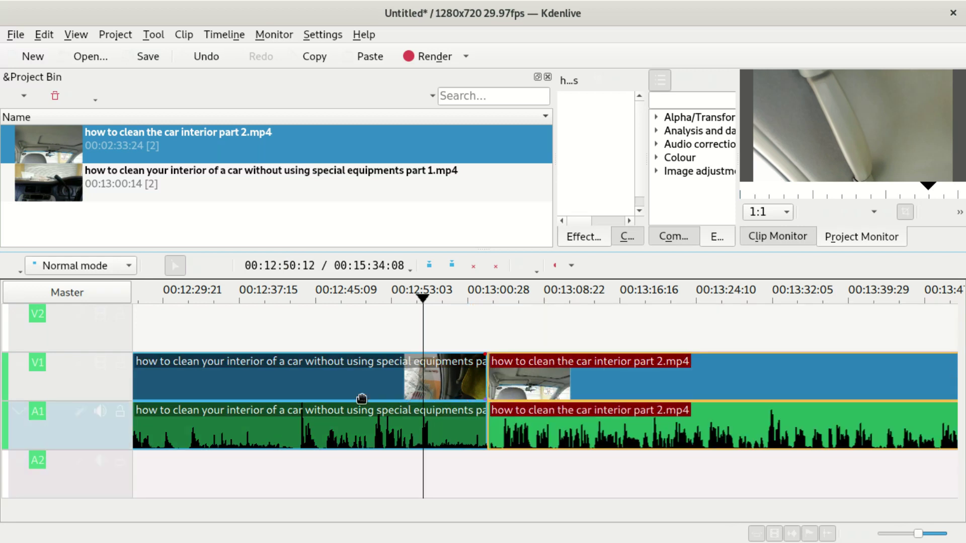
click(329, 392)
mouse_move(328, 378)
mouse_down()
mouse_move(333, 341)
mouse_move(340, 389)
mouse_up()
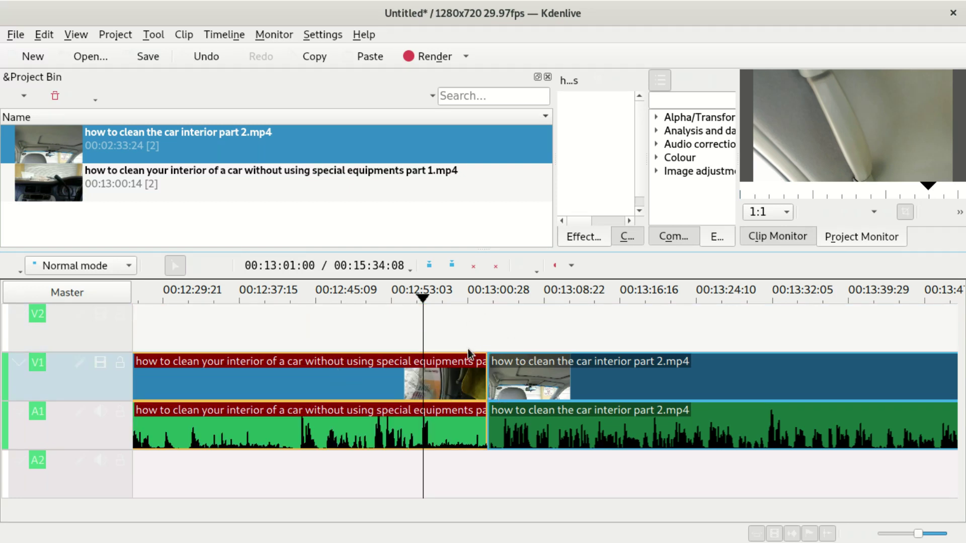
- Move both clips back up to V2 and A2, keeping part 2 directly after part 1
key(ctrl+z)
drag(381, 387, 372, 340)
drag(548, 383, 551, 344)
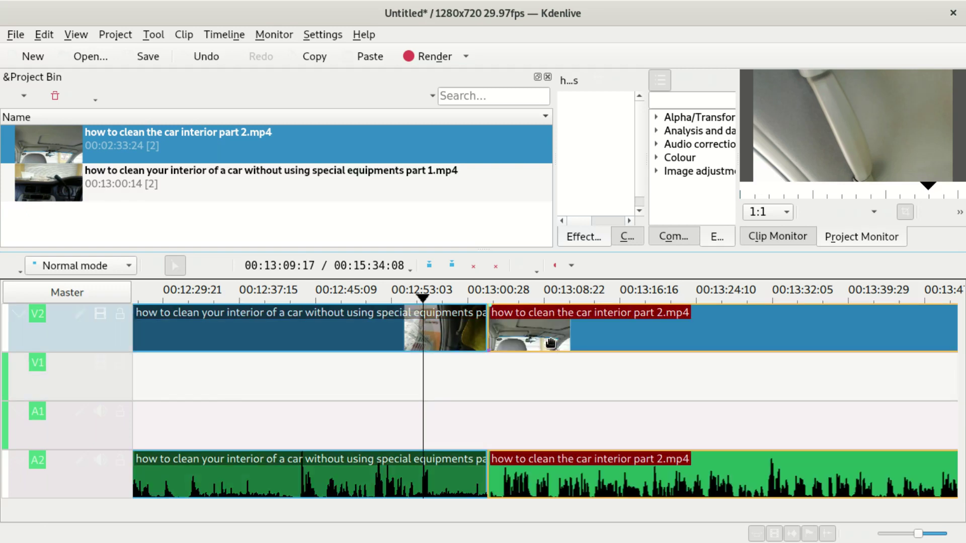
click(528, 463)
mouse_move(528, 463)
mouse_down()
mouse_move(526, 437)
mouse_move(528, 467)
mouse_up()
- Scrub the timeline back to about 00:08:21 within the part 1 clip
drag(447, 382, 2, 380)
drag(171, 303, 824, 298)
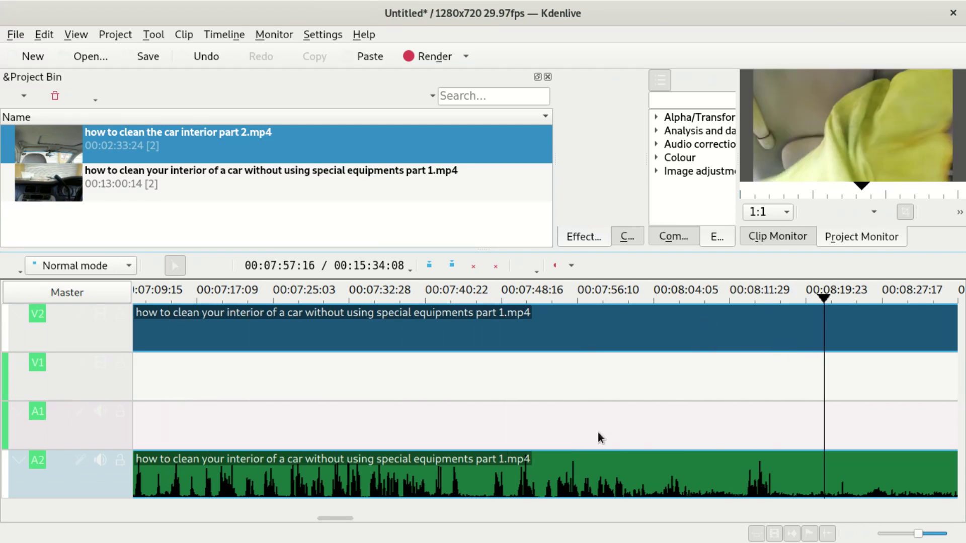
- Preview the footage of the part 1 clip from about 00:08:21 to 00:08:51 in the project monitor
click(782, 147)
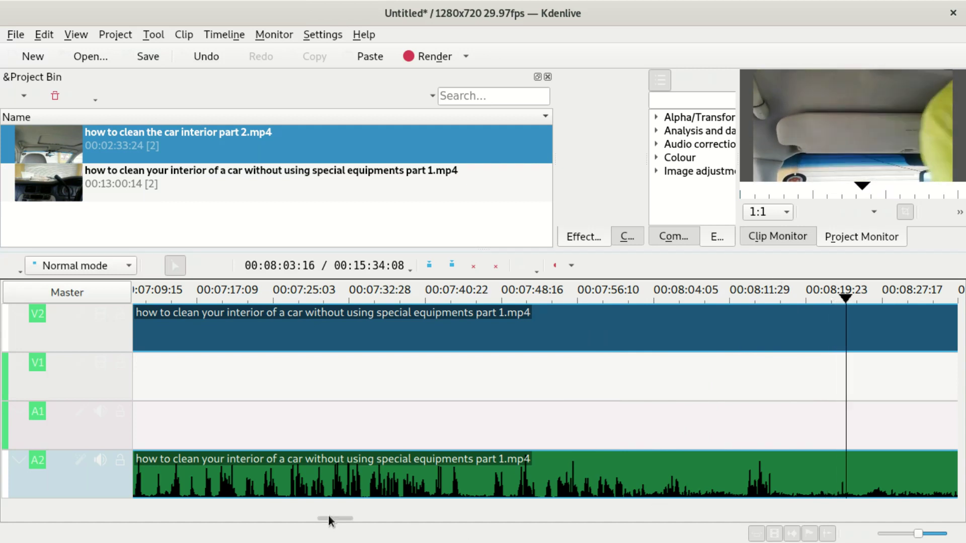
drag(328, 514, 460, 508)
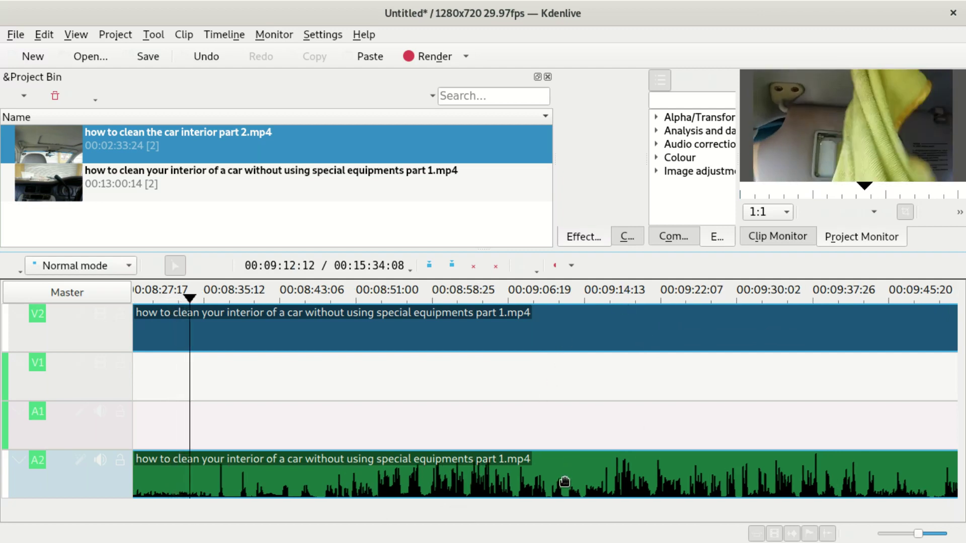
drag(369, 520, 473, 520)
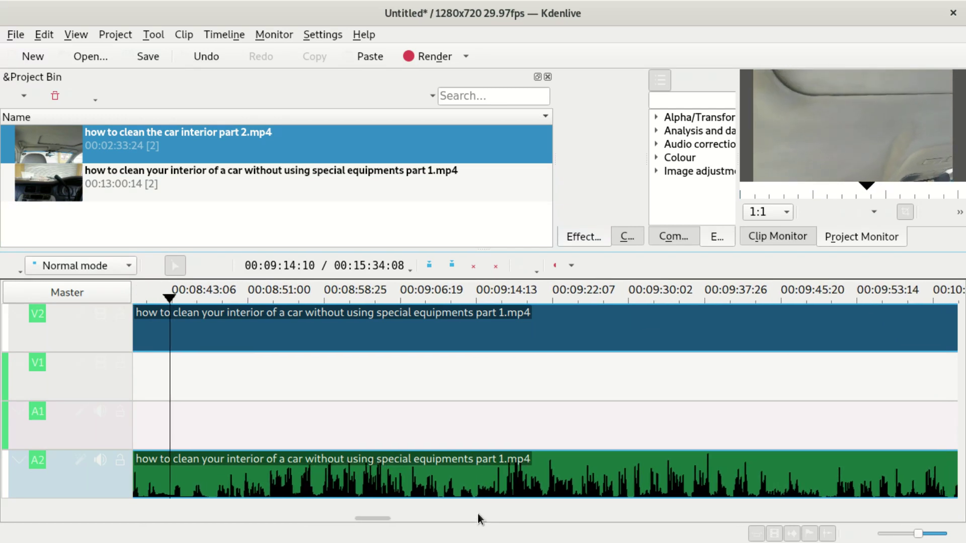
click(385, 308)
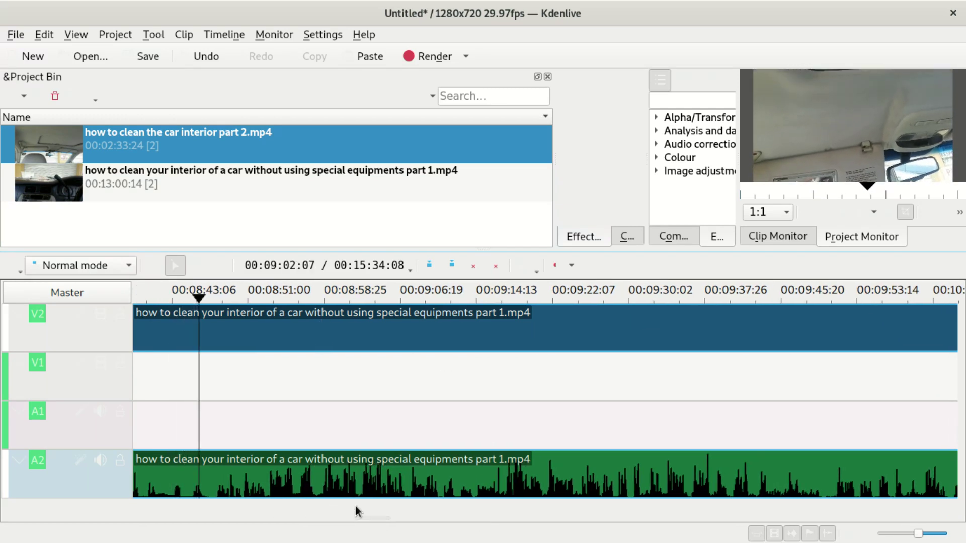
drag(436, 518, 470, 511)
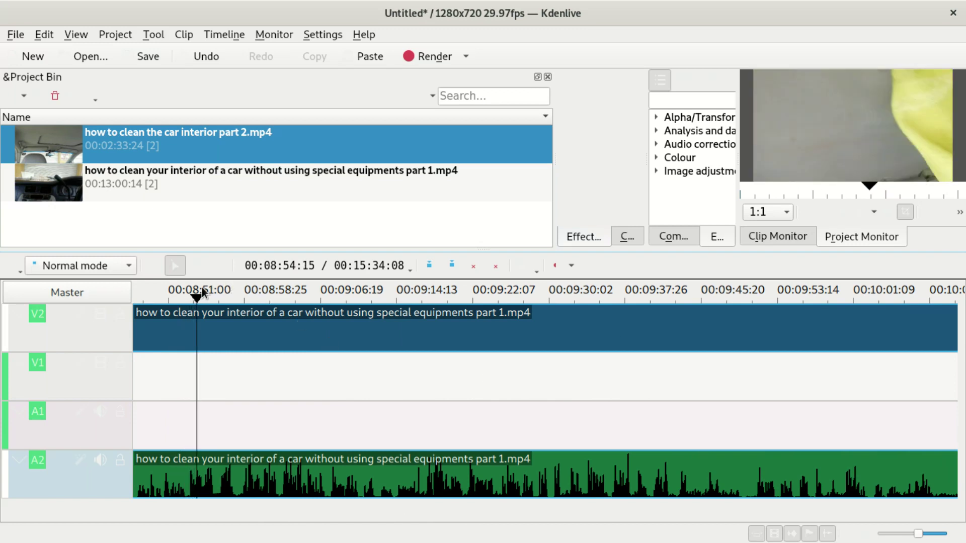
- Preview the part 2 clip and the join between both clips, leaving the playhead at about 00:12:56 in part 1
click(518, 338)
key(l)
key(l)
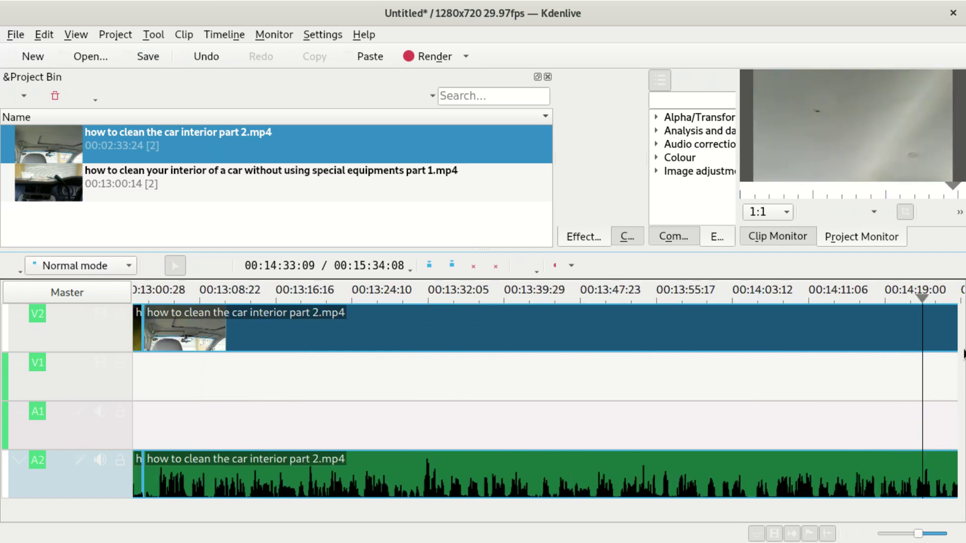
click(367, 370)
key(j)
key(j)
key(j)
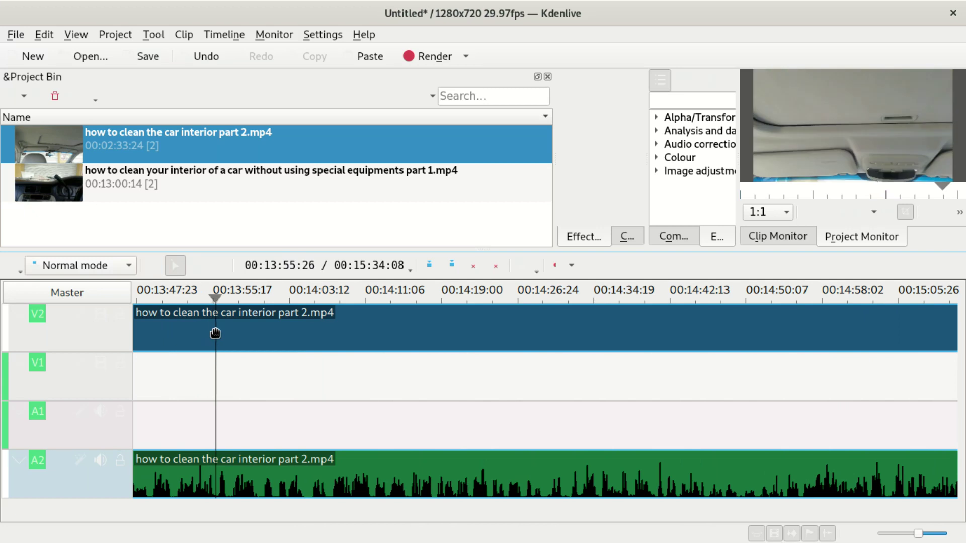
key(l)
key(k)
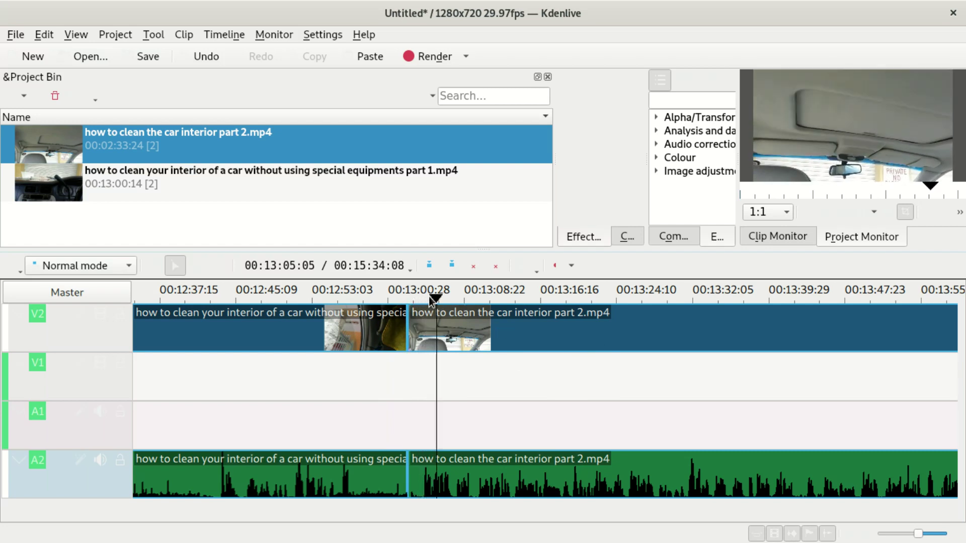
drag(449, 298, 375, 300)
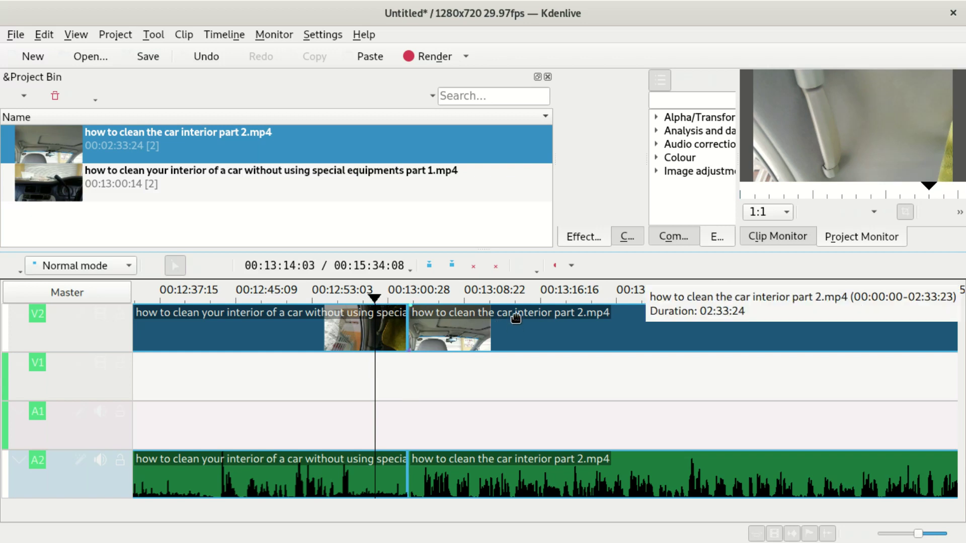
- Set up the render as MP4 (H264/AAC) with output file /root/Videos/How to Clean a car interior without special tools.mp4
click(447, 62)
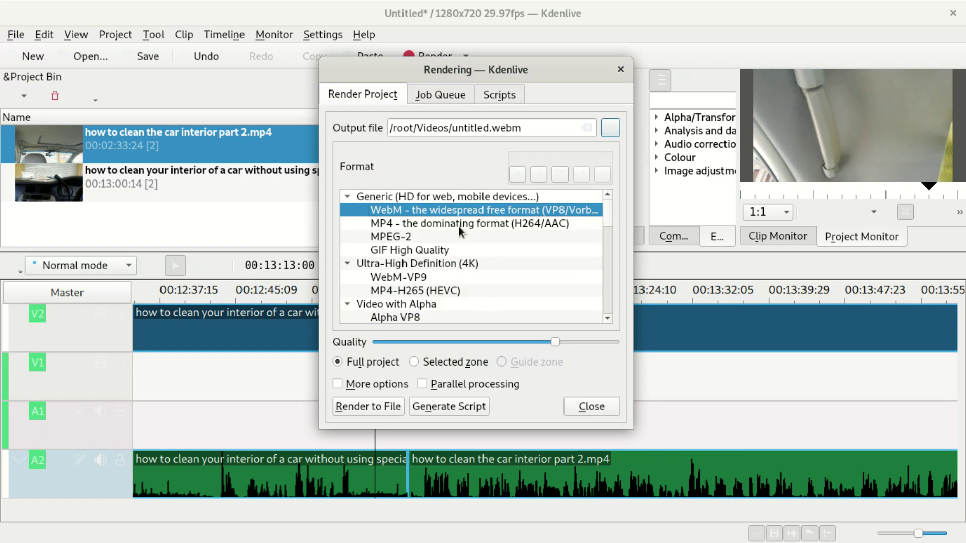
click(486, 226)
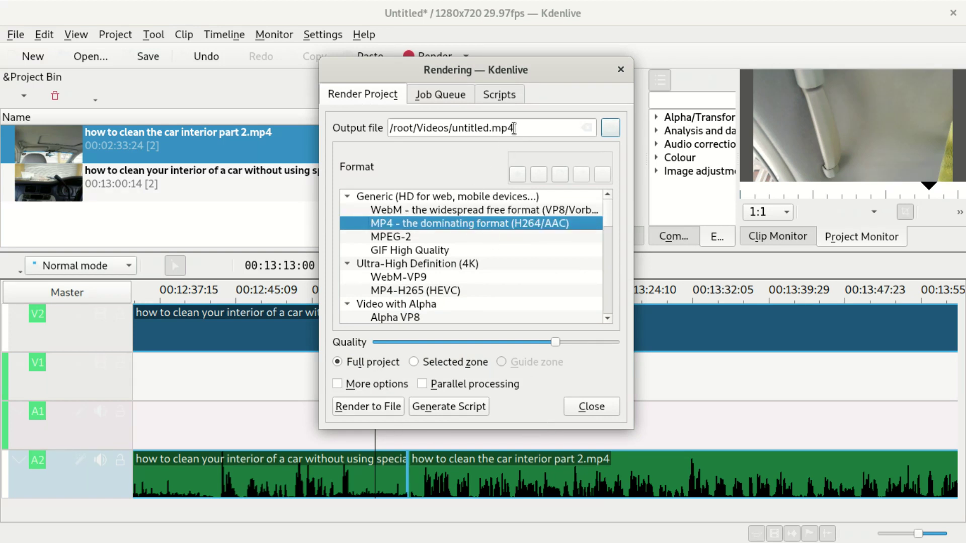
click(488, 130)
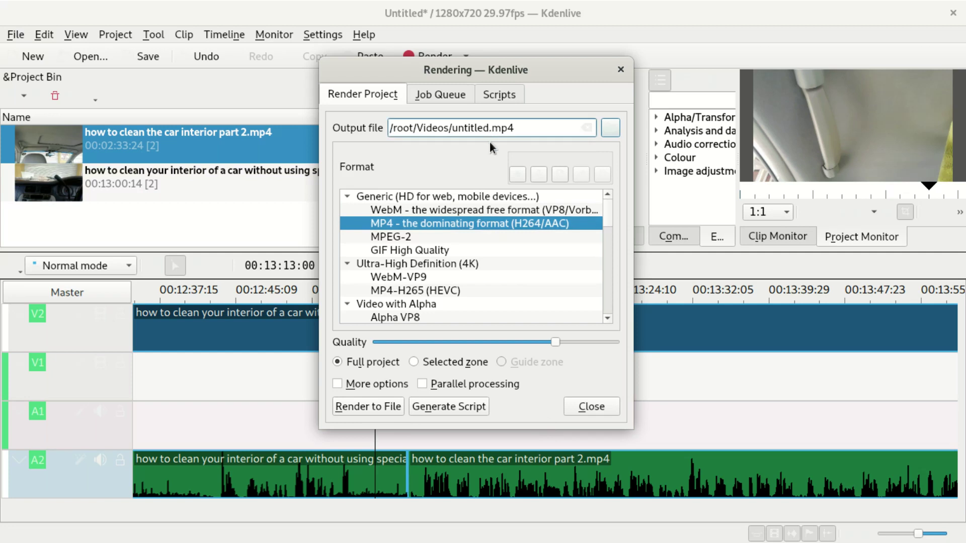
key(BackSpace)
key(BackSpace)
key(BackSpace)
key(BackSpace)
key(BackSpace)
text(/)
text(How to Clea)
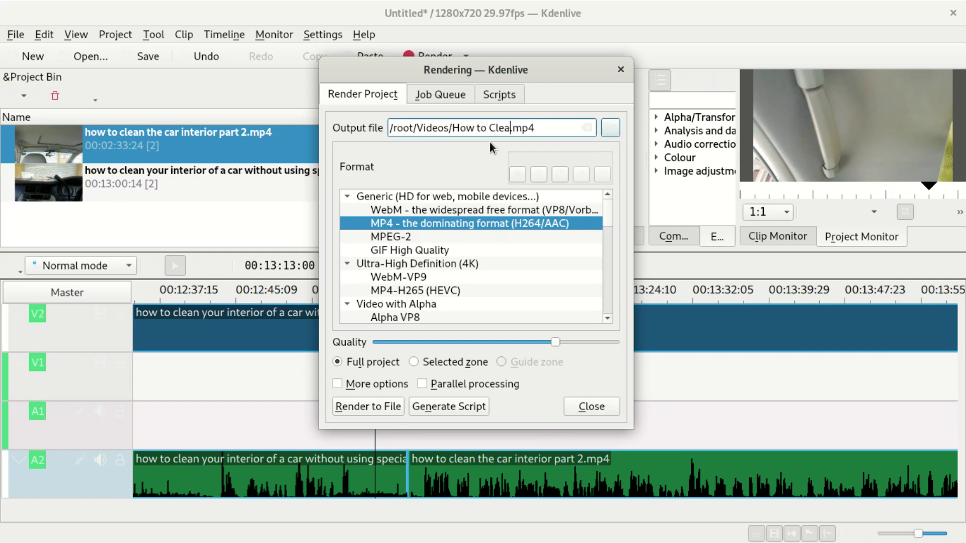
text(n a car interior wit)
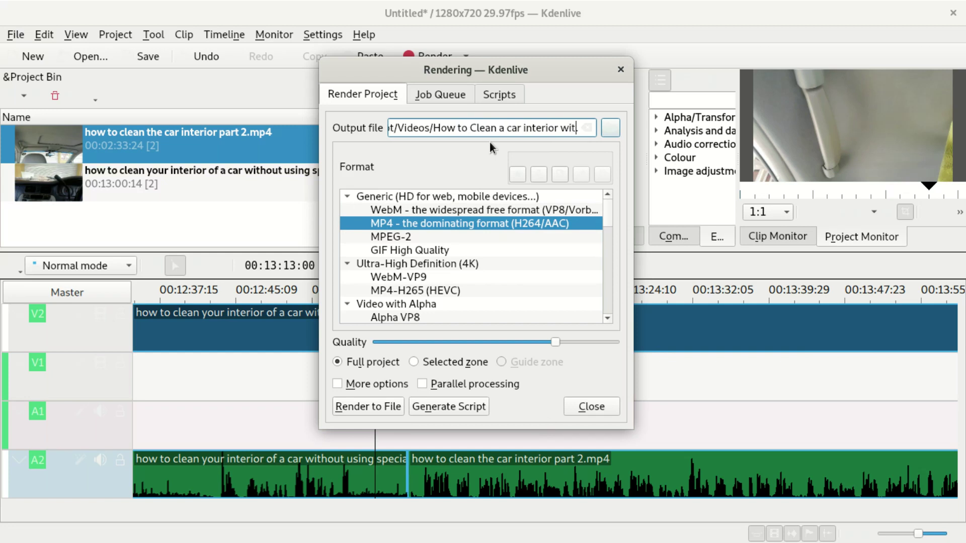
text(hout special tools.)
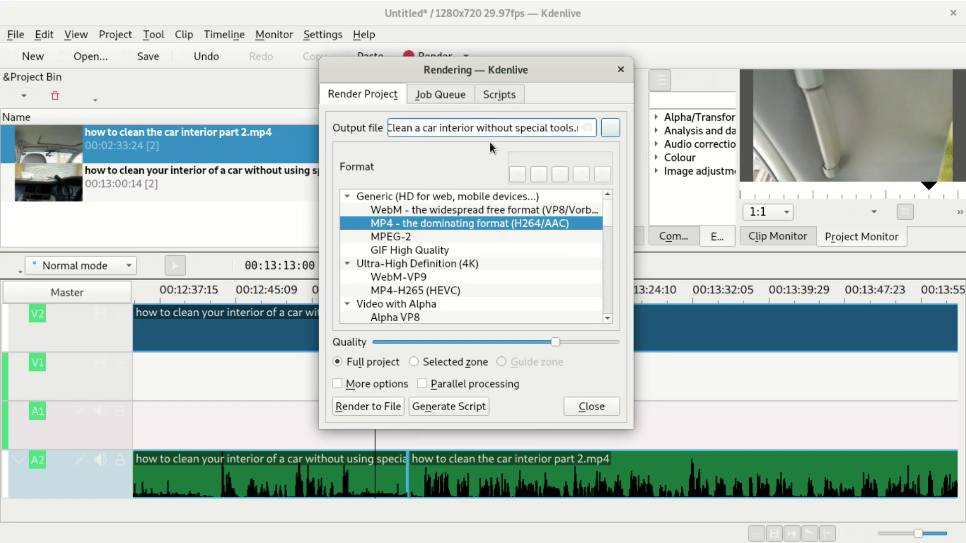
- Render the full project to file, wait for the job to finish, and close the rendering window
click(363, 405)
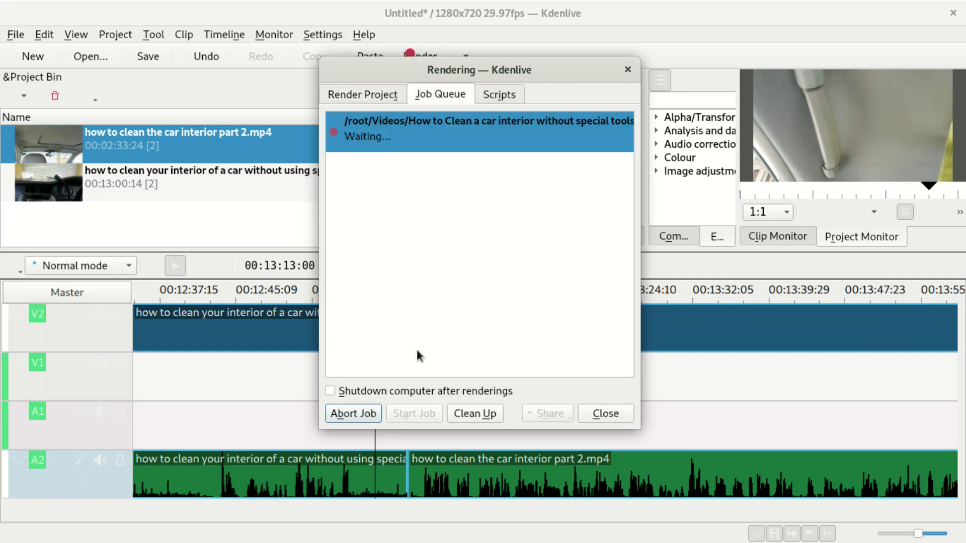
drag(404, 63, 238, 29)
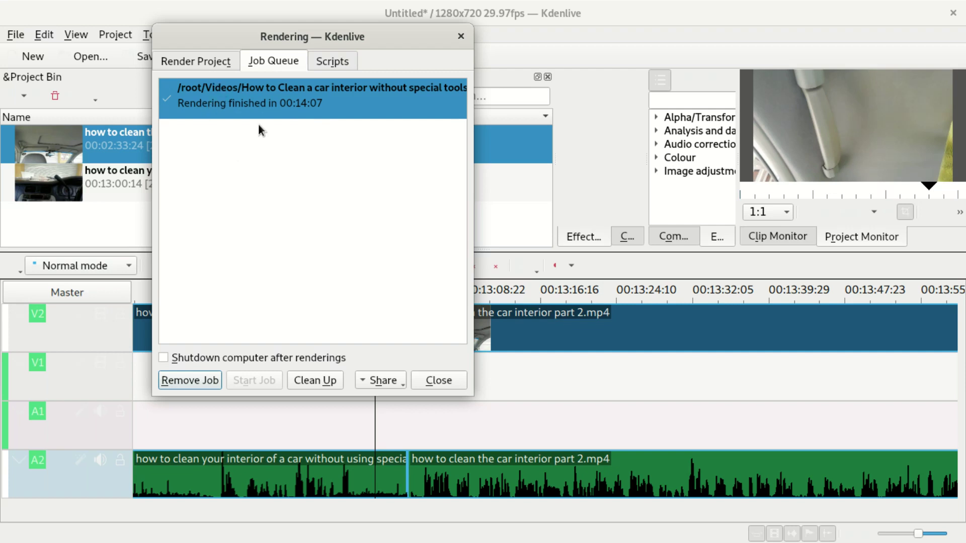
click(437, 382)
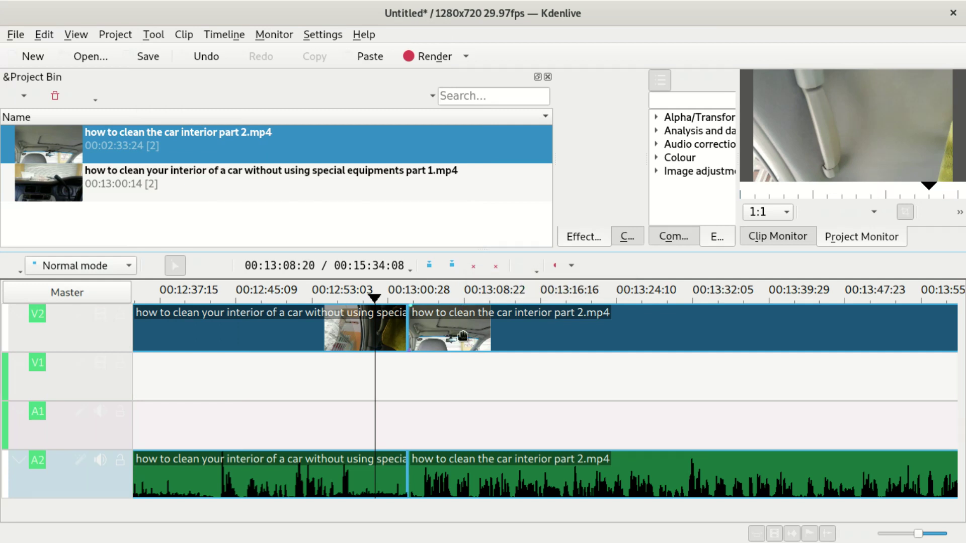
click(508, 328)
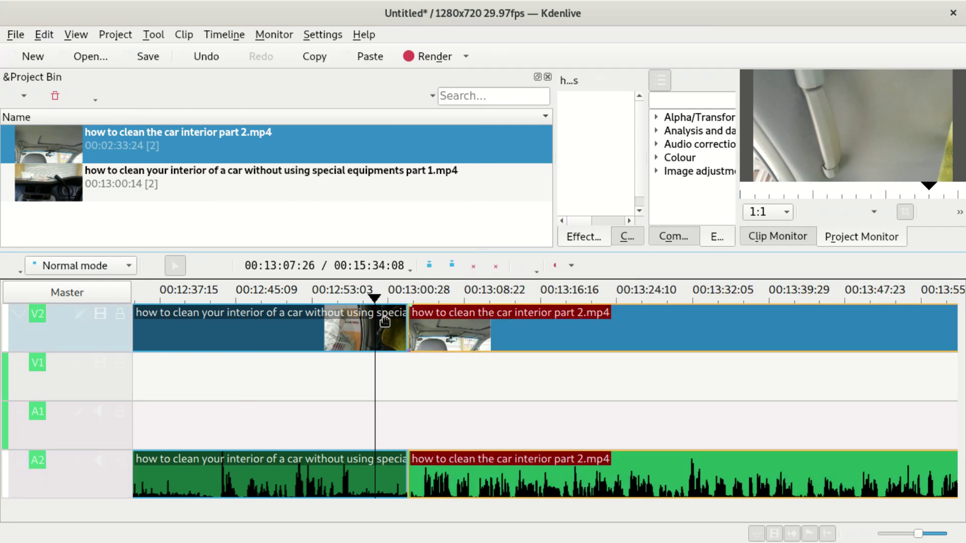
click(257, 327)
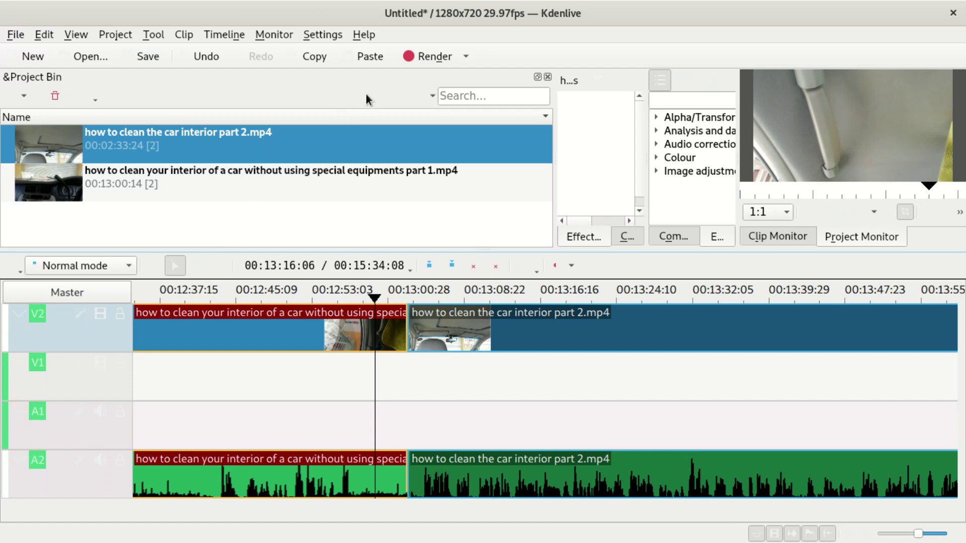
- Close Kdenlive, saving the project in the Videos folder under the name jjjh
drag(436, 13, 430, 172)
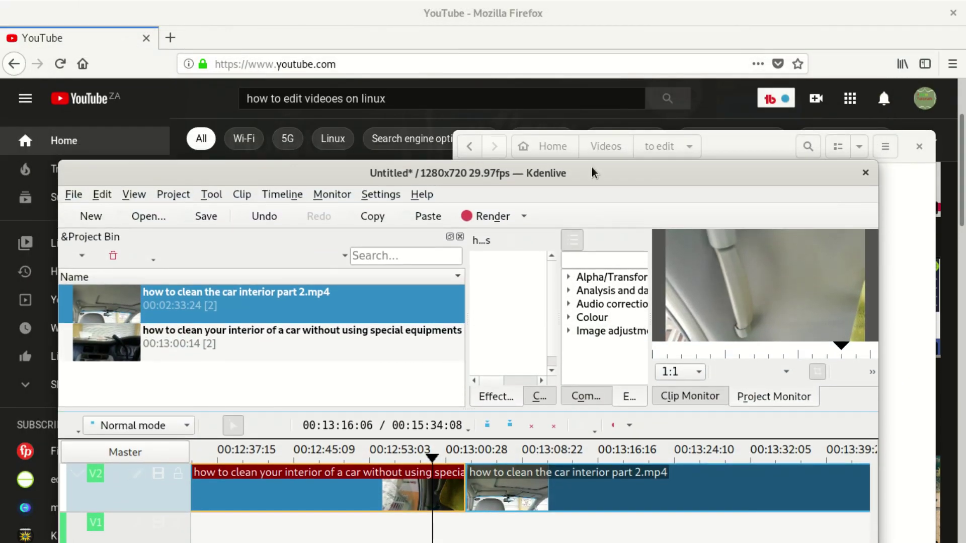
click(866, 173)
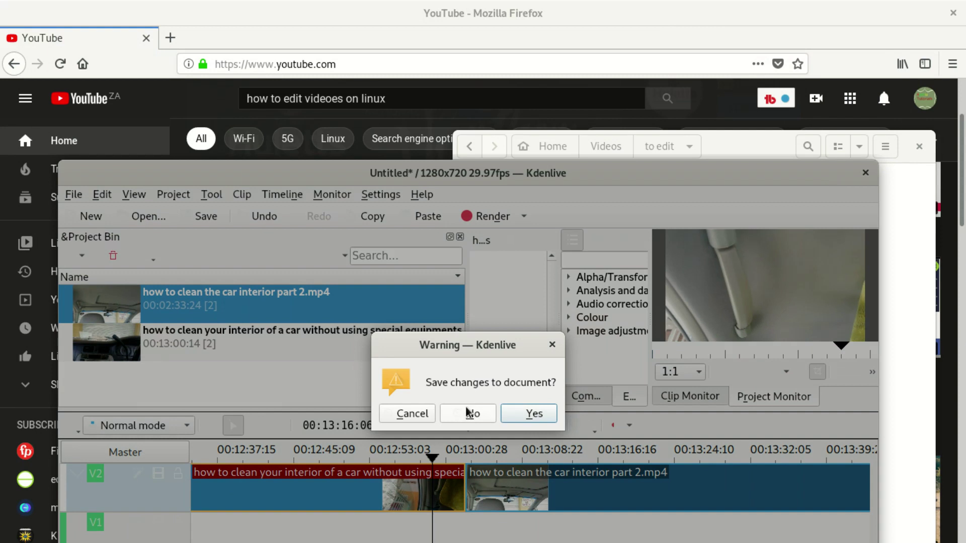
click(529, 414)
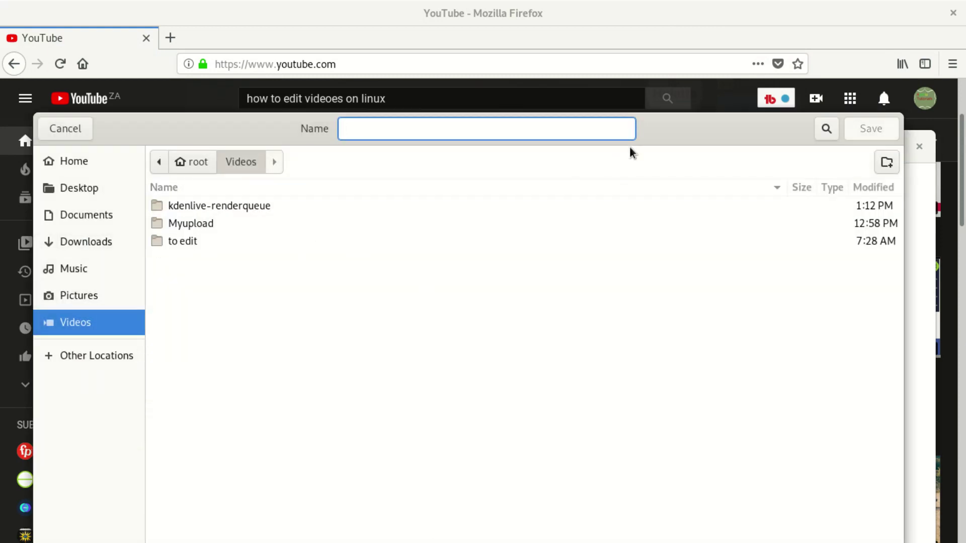
text(jjj)
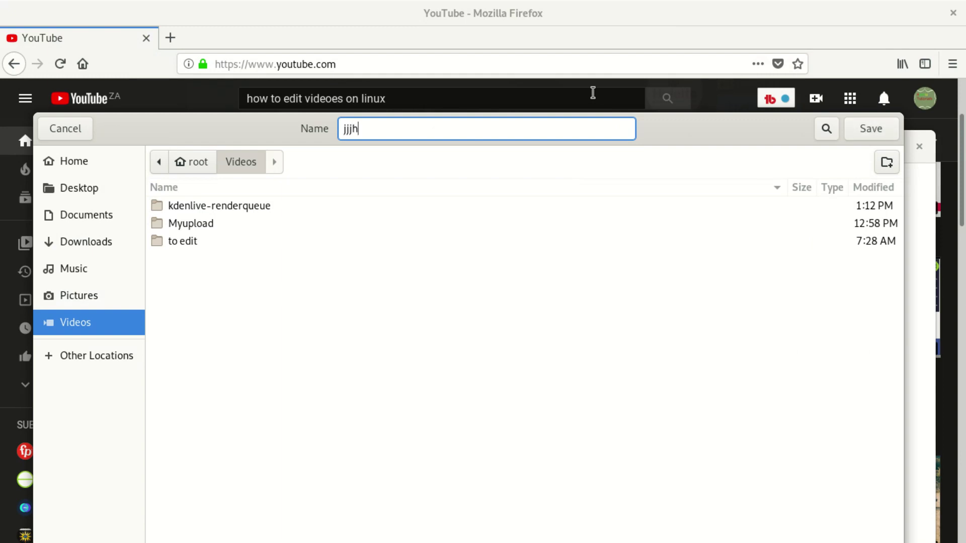
text(h)
click(865, 129)
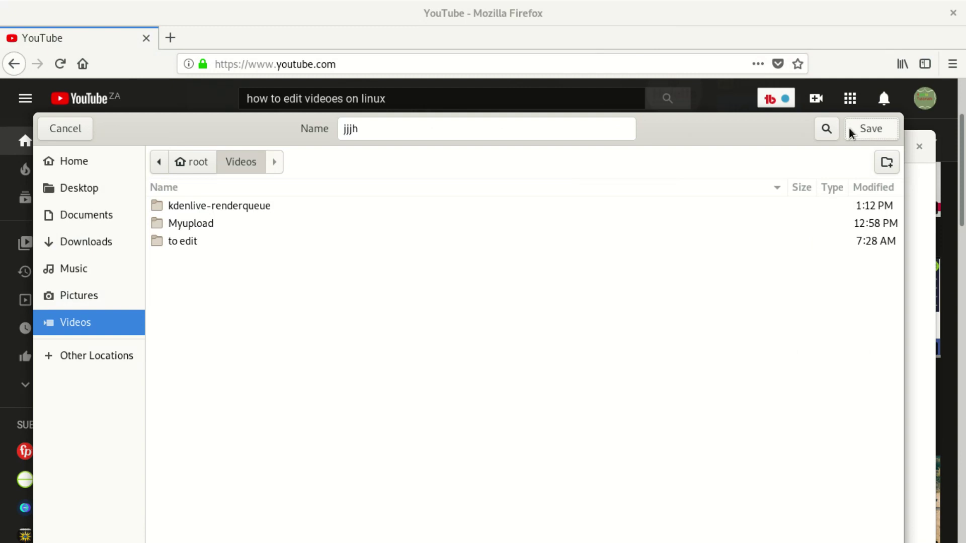
click(850, 129)
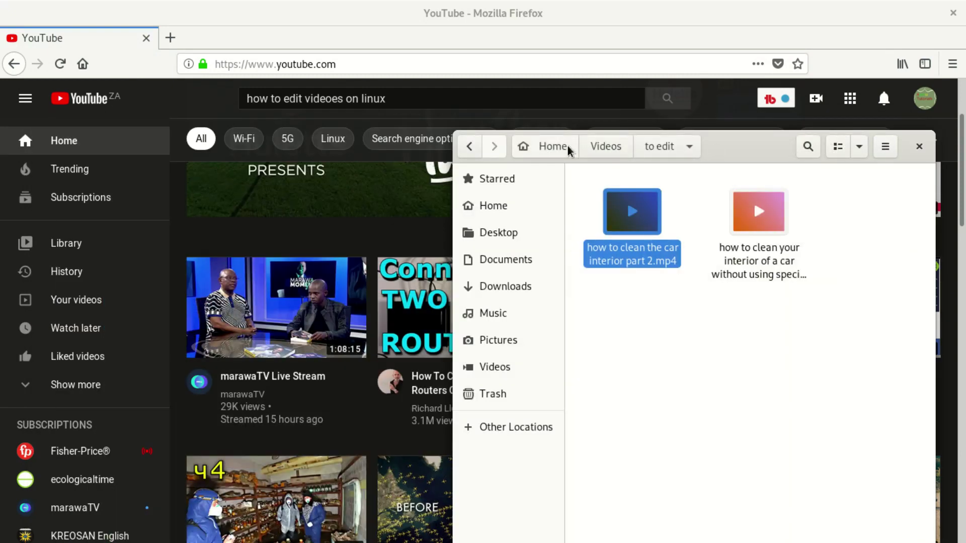
- In the file manager, go to the Videos folder and open How to Clean a car interior without special tools.mp4 with the Videos player
drag(732, 154, 633, 64)
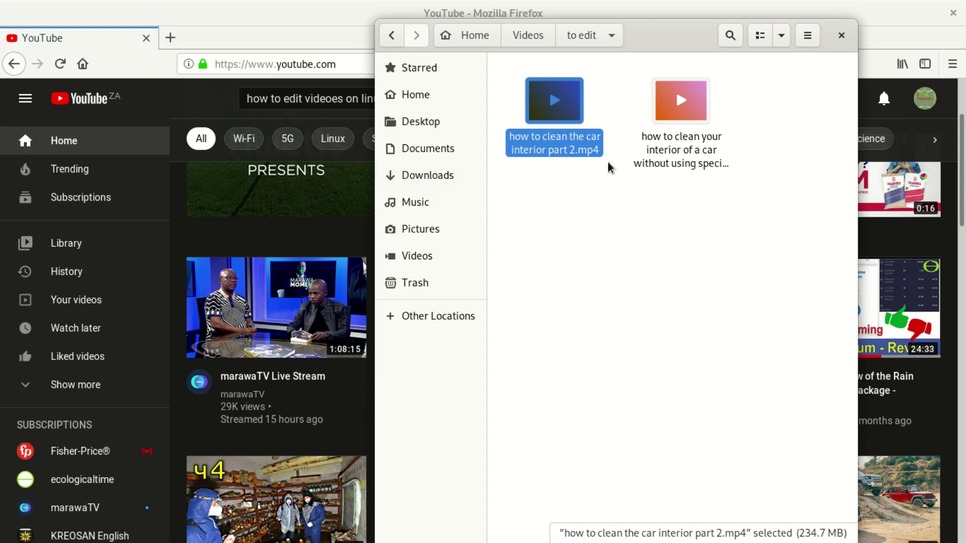
click(442, 179)
click(417, 202)
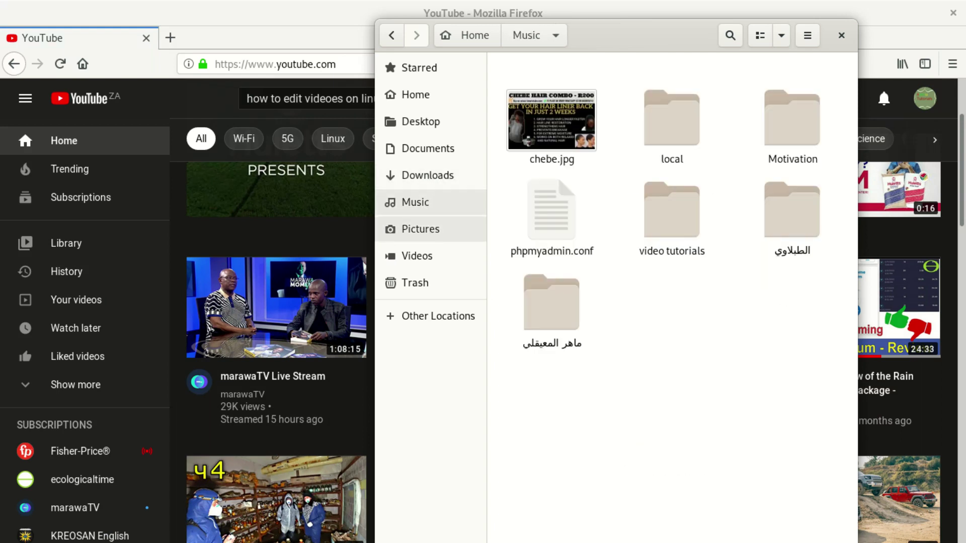
click(431, 257)
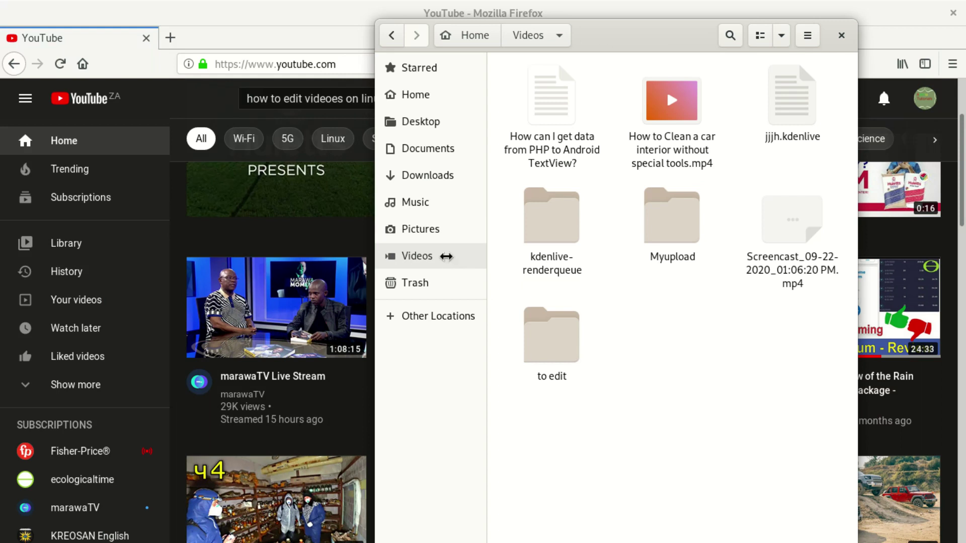
right_click(685, 104)
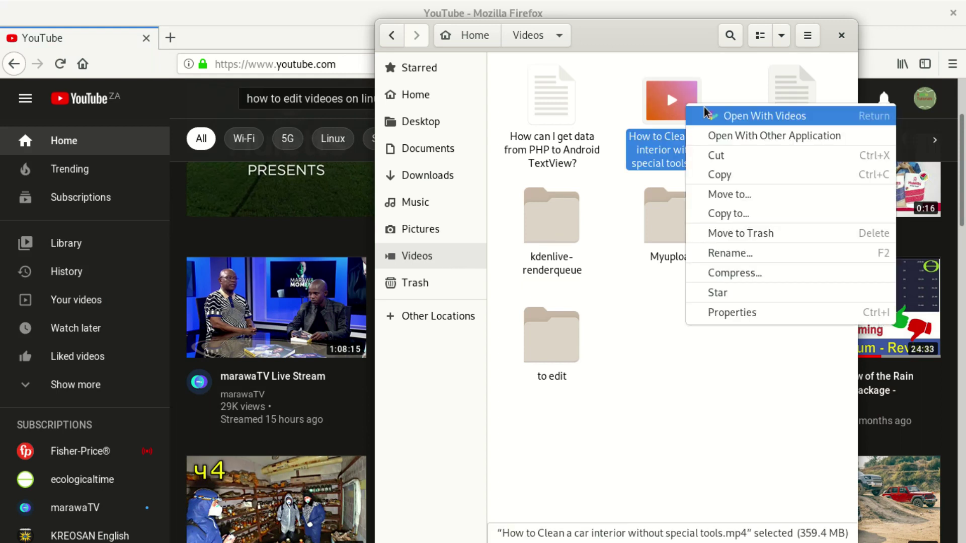
click(758, 119)
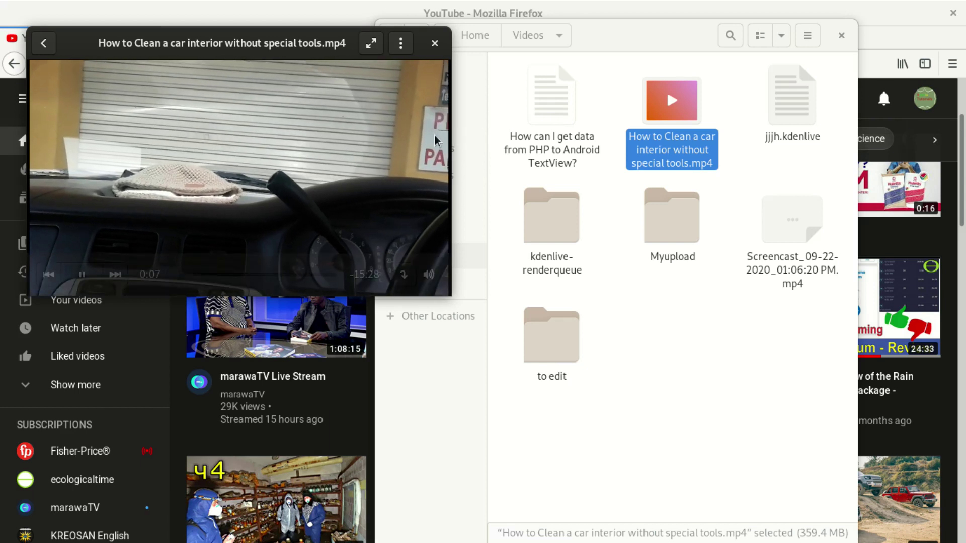
- Mute the playback of the rendered video and show it in full screen
click(428, 275)
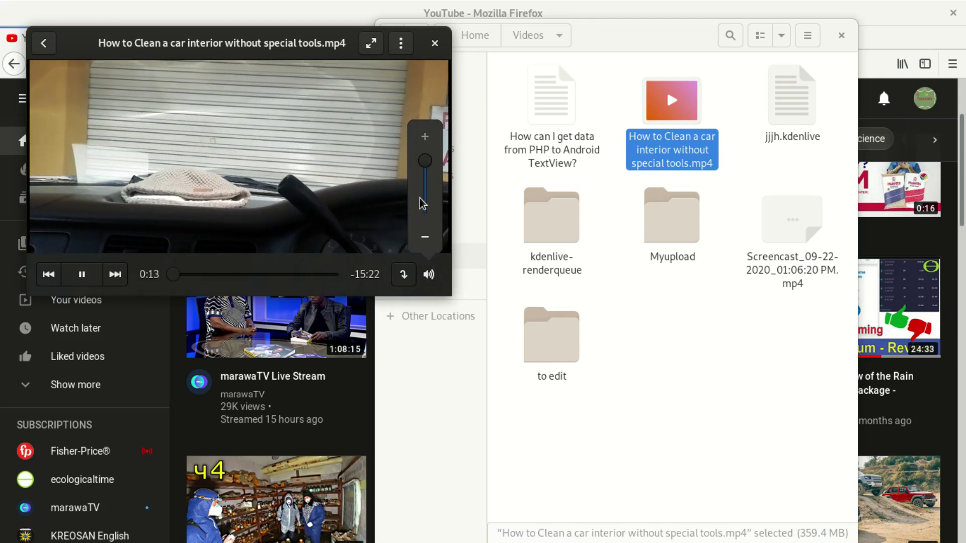
drag(426, 169, 428, 221)
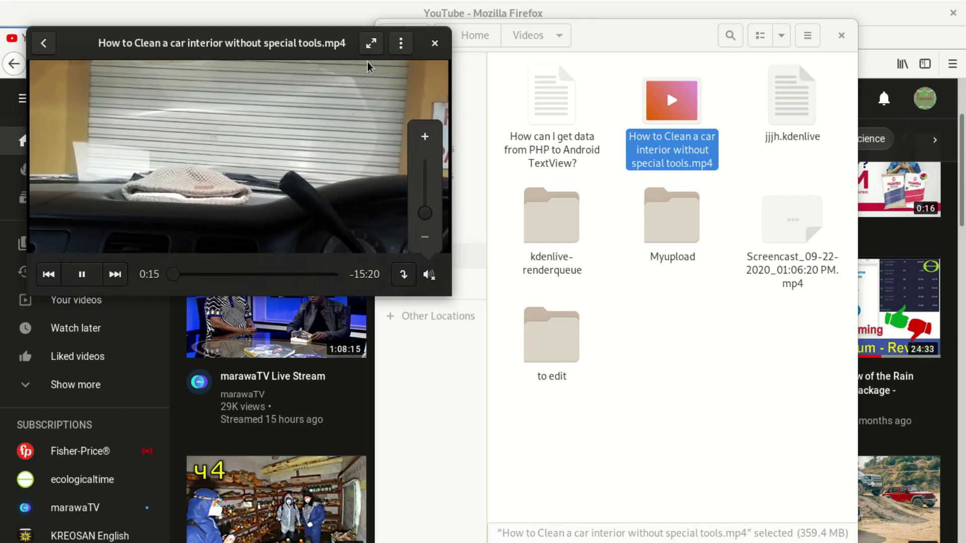
click(397, 131)
click(371, 45)
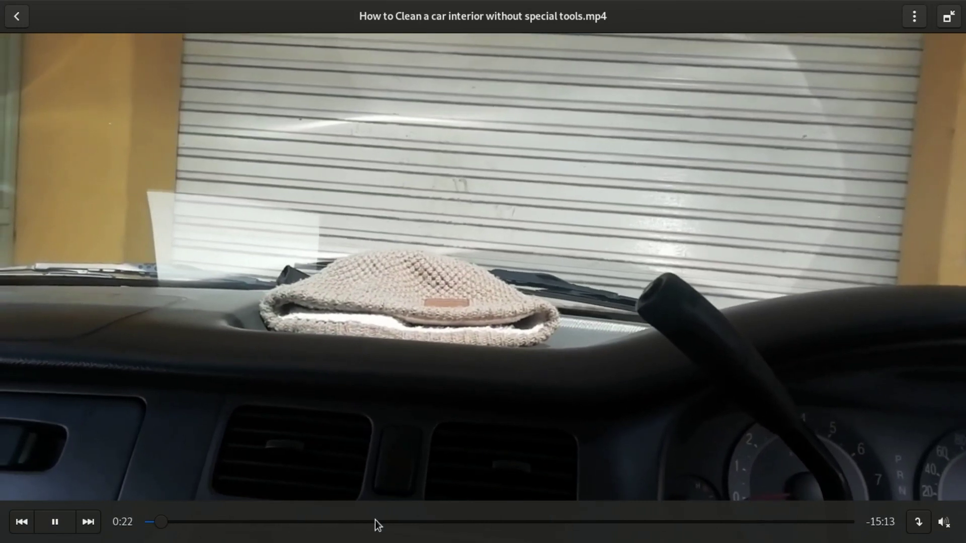
- Check the rendered video by jumping to about 5:03, 9:17 and 10:50
click(376, 521)
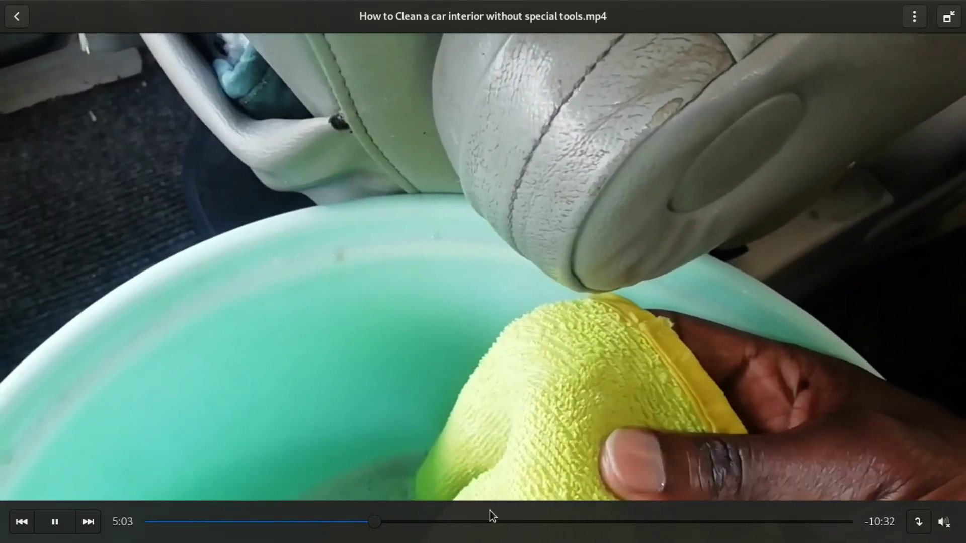
click(569, 520)
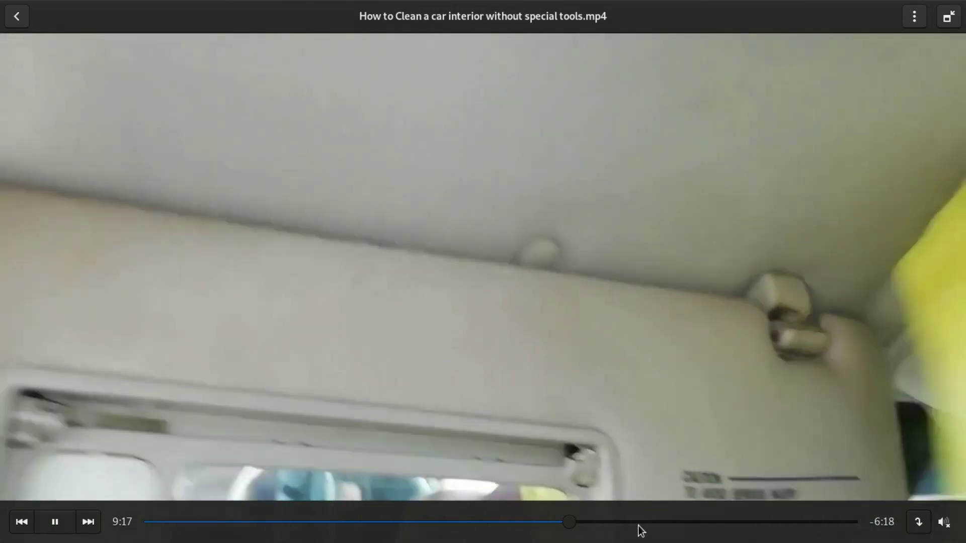
click(639, 522)
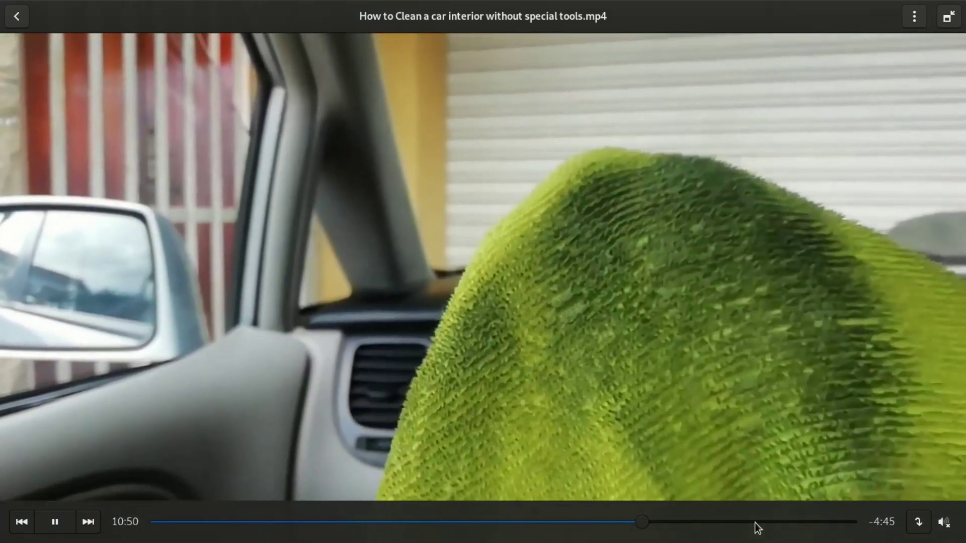